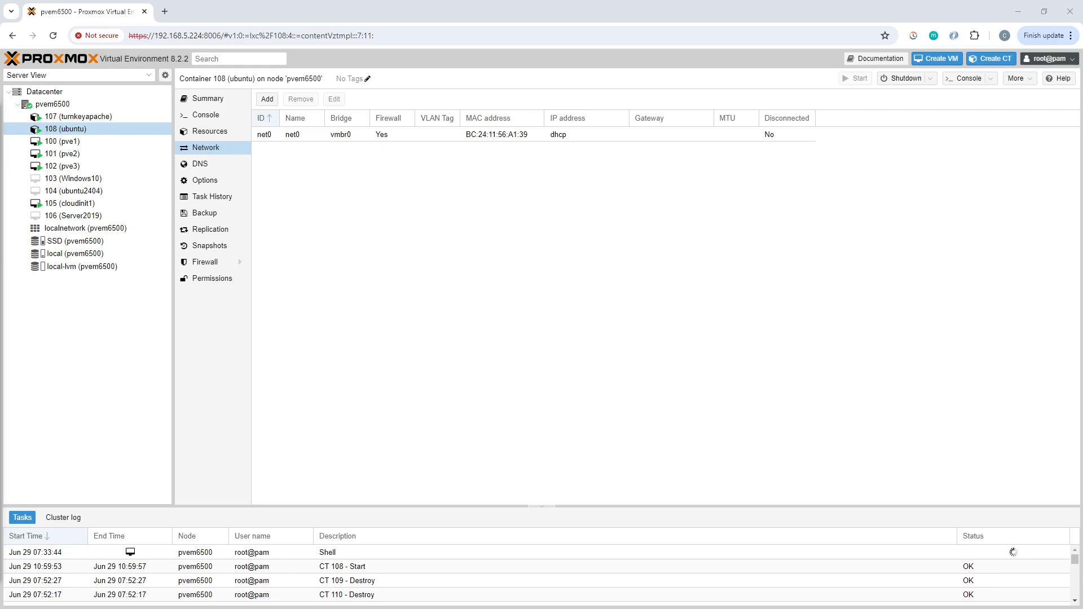
Close the leftover console windows for container 110 and the pvem6500 node shell, confirming leaving the site.
key("alt+Tab")
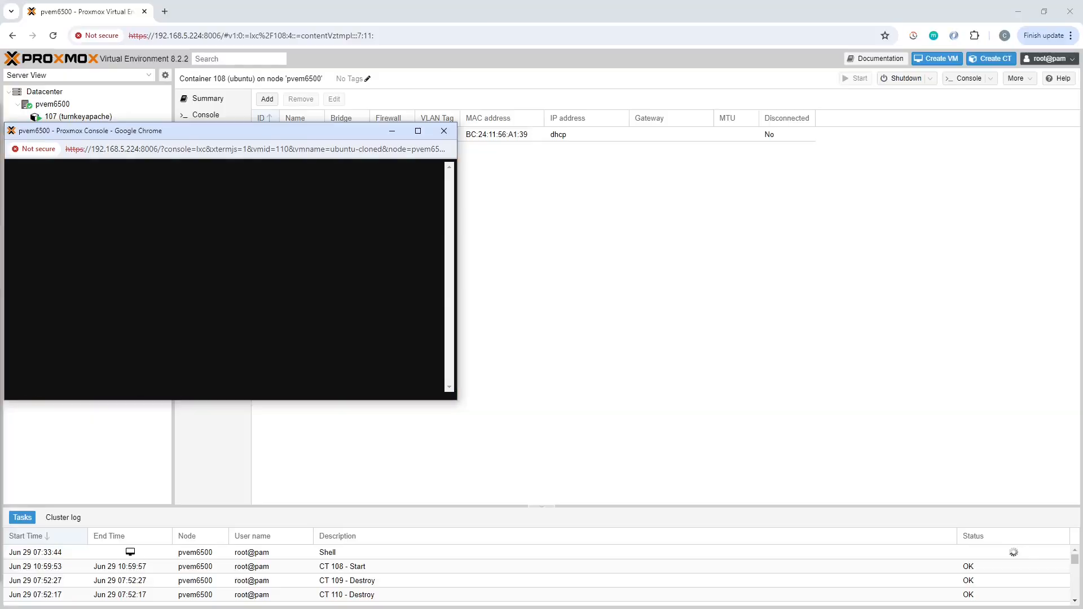
left_click(444, 130)
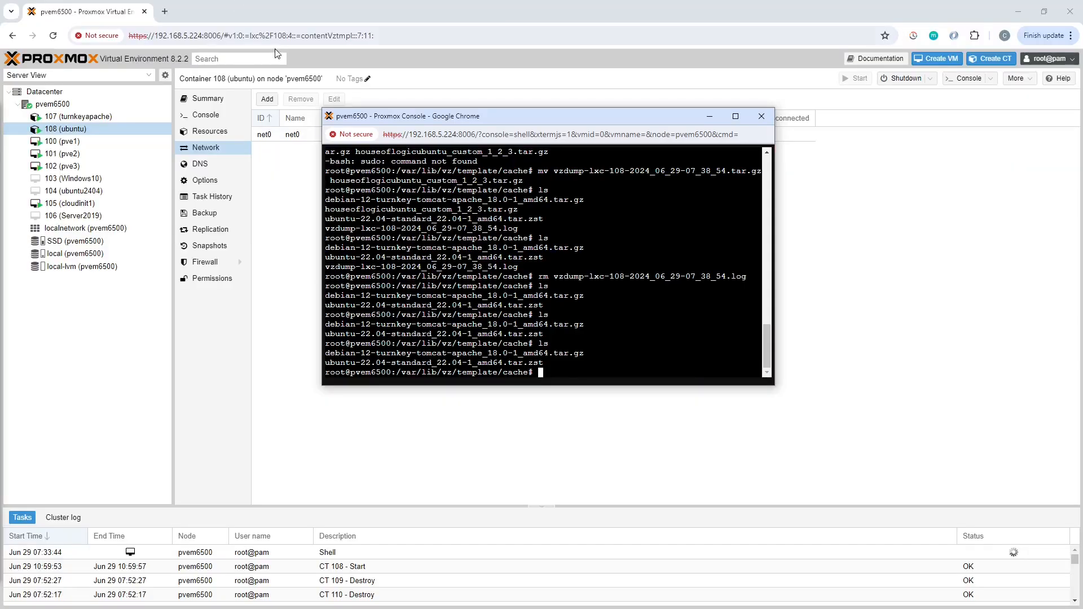
left_click(767, 121)
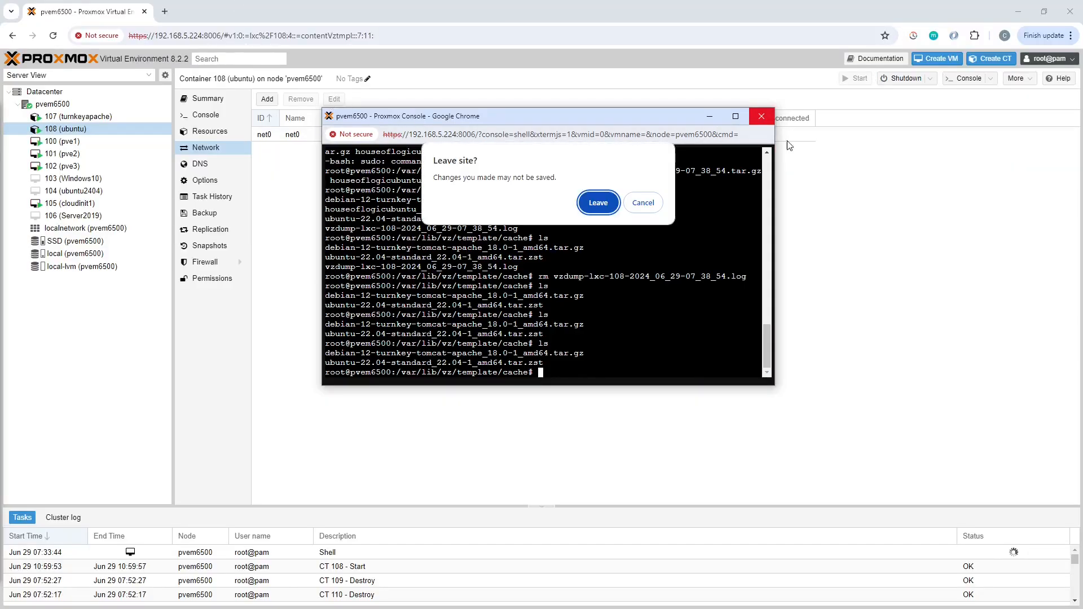
left_click(597, 201)
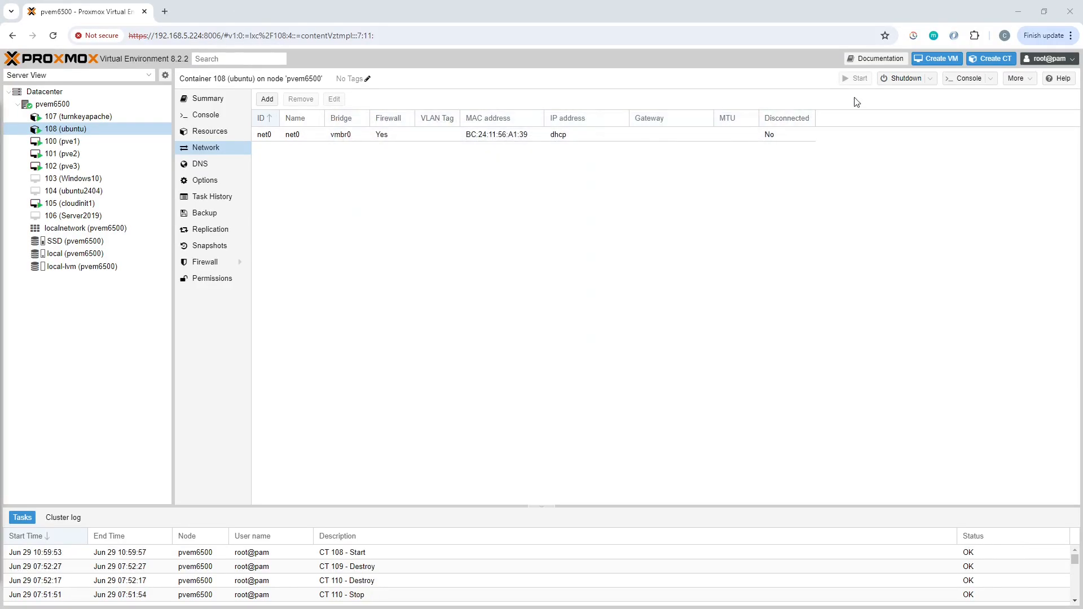
Open the console of container 108 (ubuntu) and log in as root with the account password.
left_click(969, 83)
left_click_drag(209, 127, 497, 149)
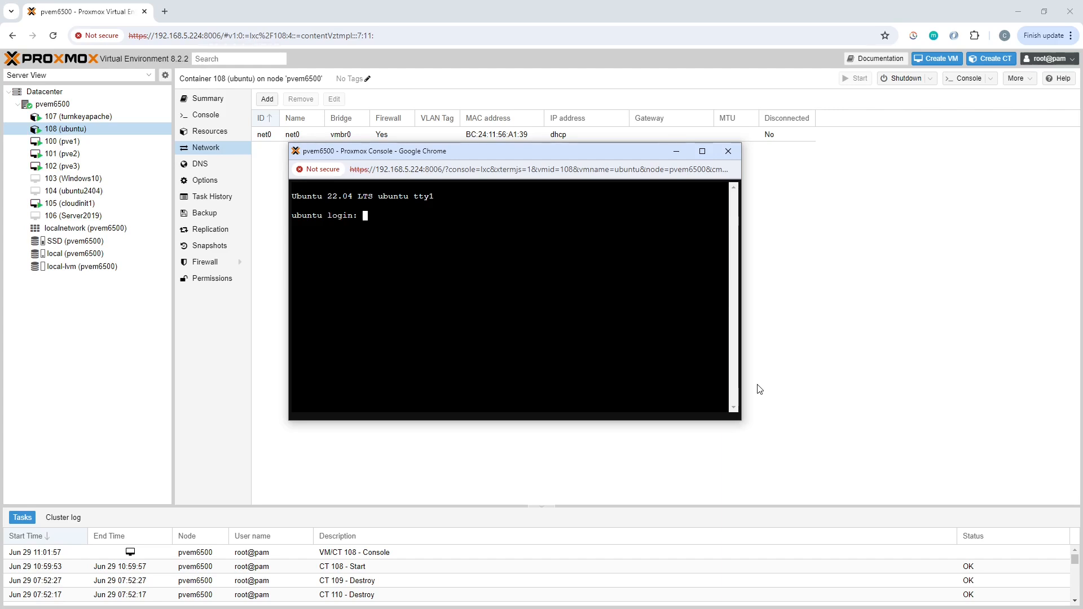
type("root")
key("Return")
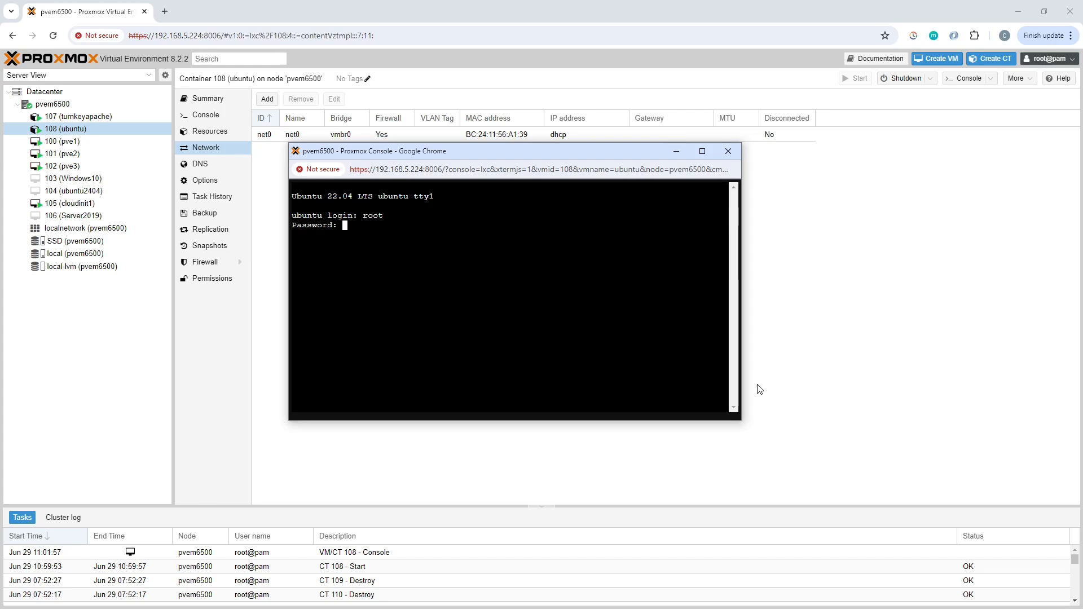
key("Return")
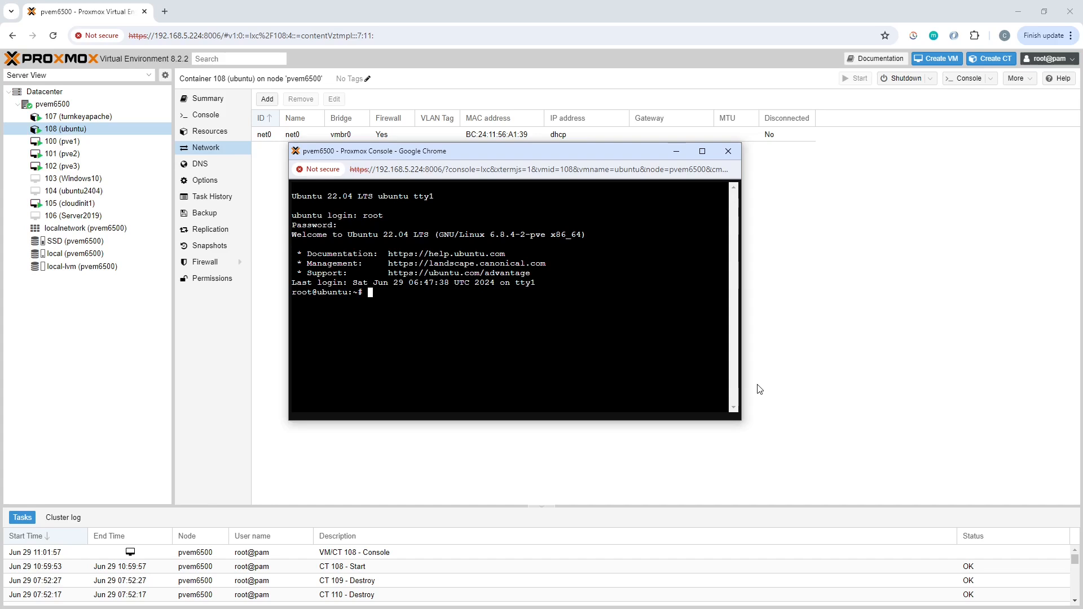
List the files in root's home directory and view the contents of testfile.txt with less.
type("ls")
key("Return")
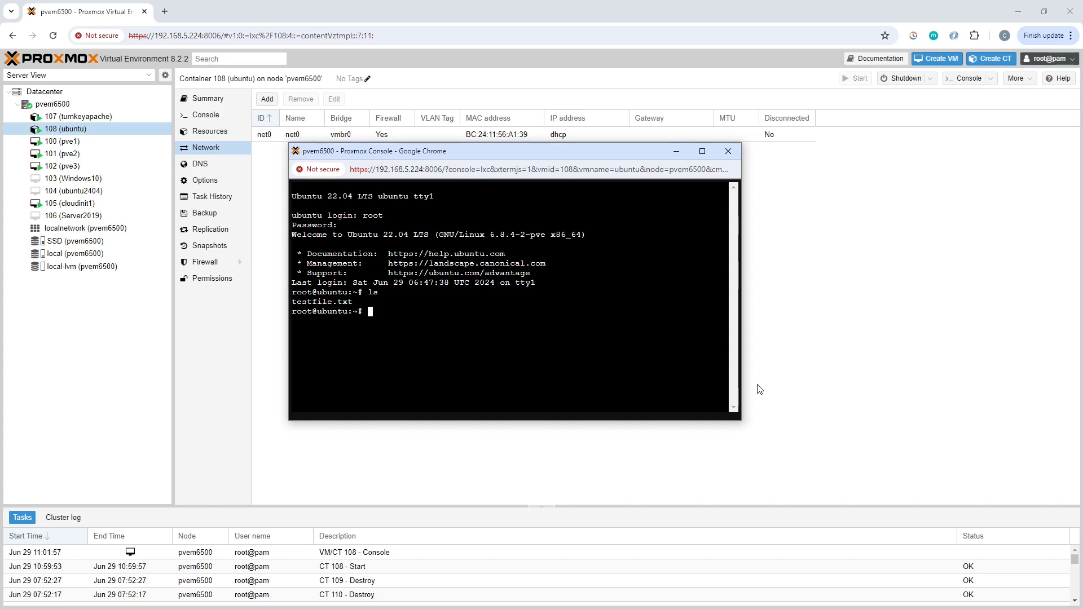
type("less testfile.txt")
key("Return")
key("q")
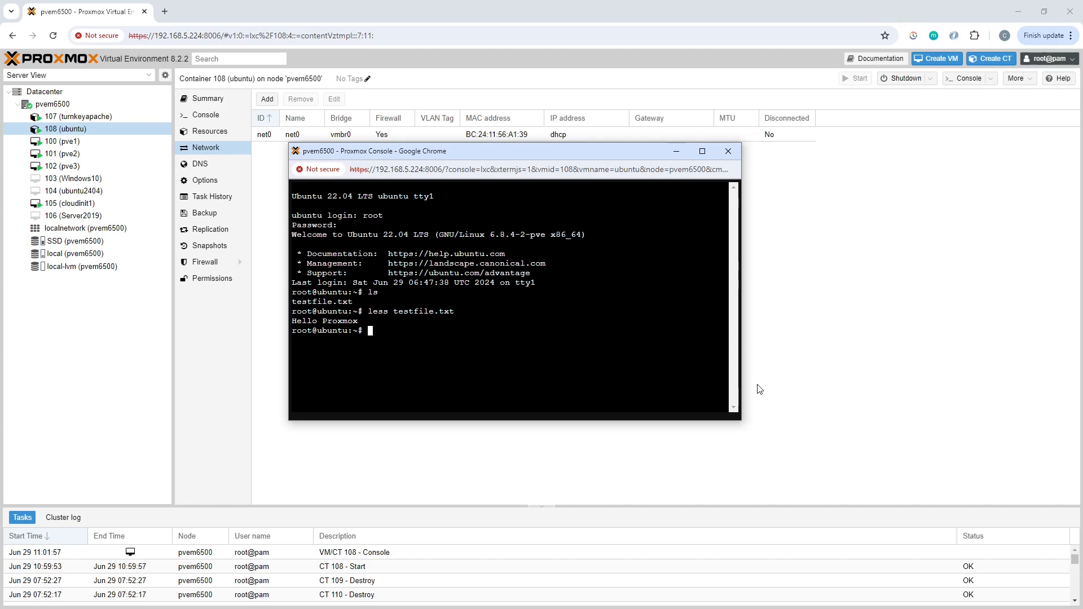
Install the cowsay package in container 108 with apt and accept its additional dependencies.
type("apt install cowsay")
key("Return")
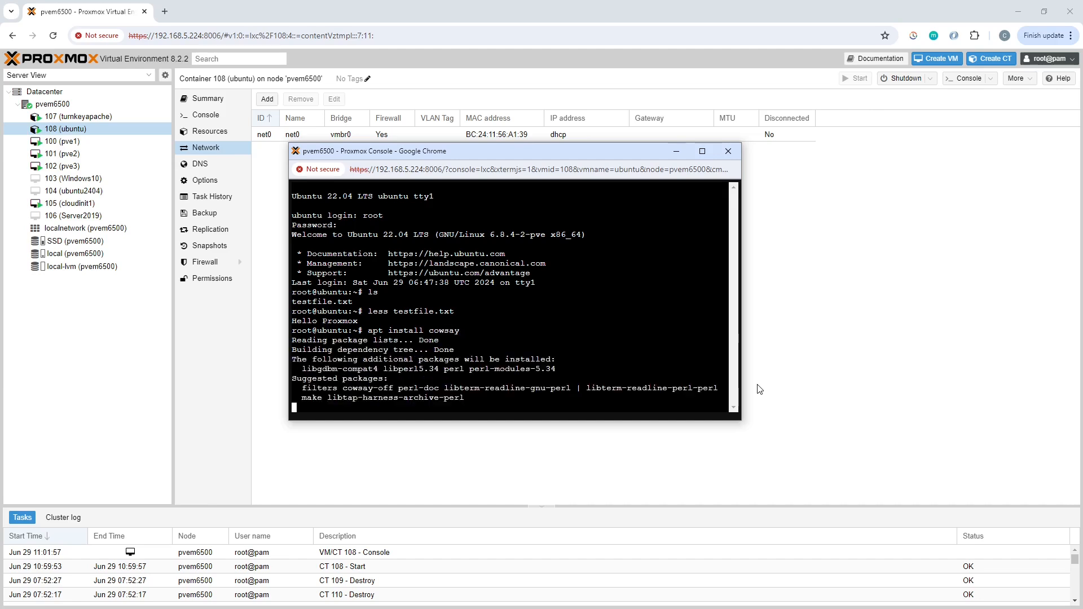
type("y")
key("Return")
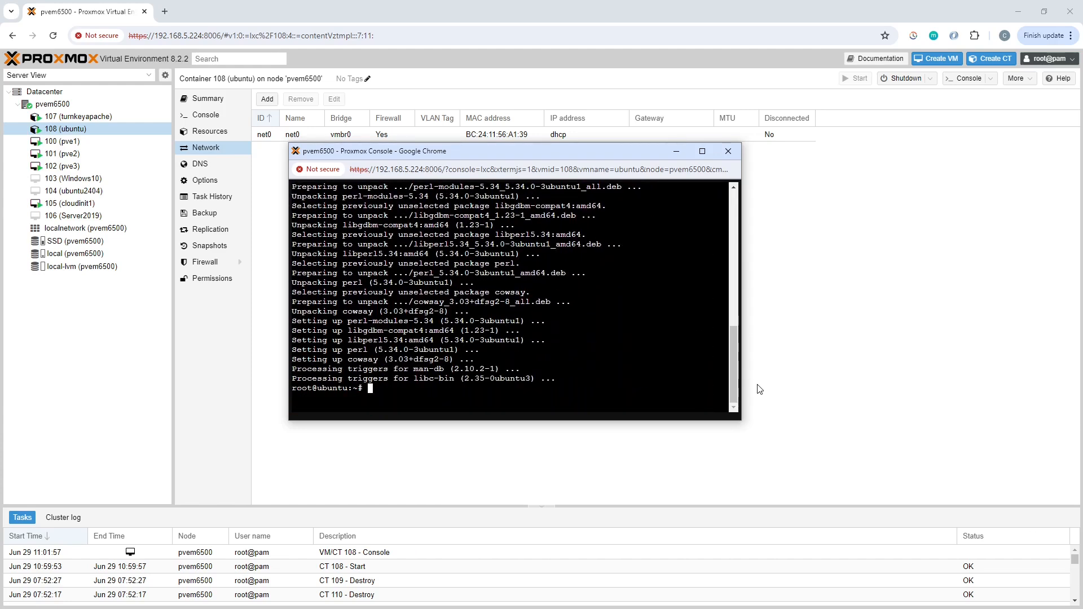
Test the installed program by running cowsay with the message woof.
type("cowsay woof")
key("Return")
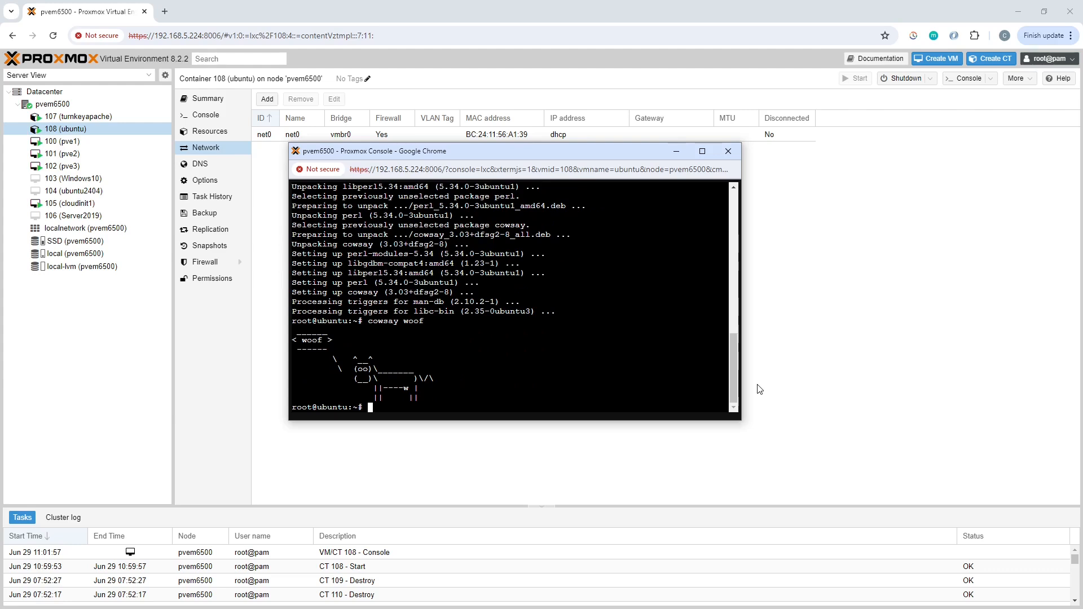
Run cowsay again with the quoted message "have you ever eaten in a harvester?".
key("Up")
key("BackSpace")
key("BackSpace")
key("BackSpace")
key("BackSpace")
type("\"have you ever eaten in a harvester?\"")
key("Return")
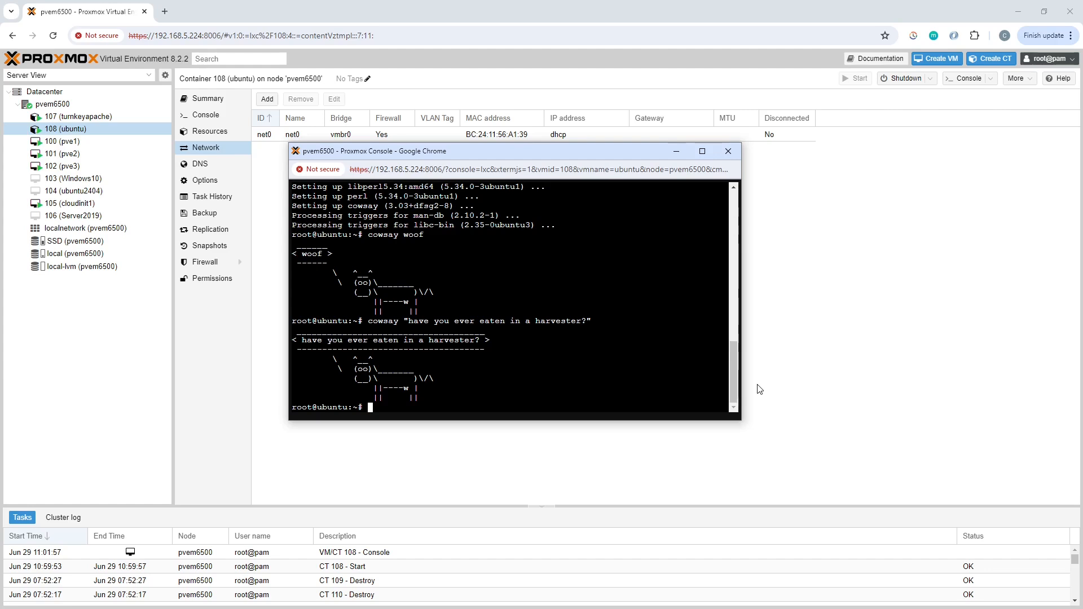
Shut down container 108 with the poweroff command and close its console window.
type("s")
key("BackSpace")
type("poweroff")
key("Return")
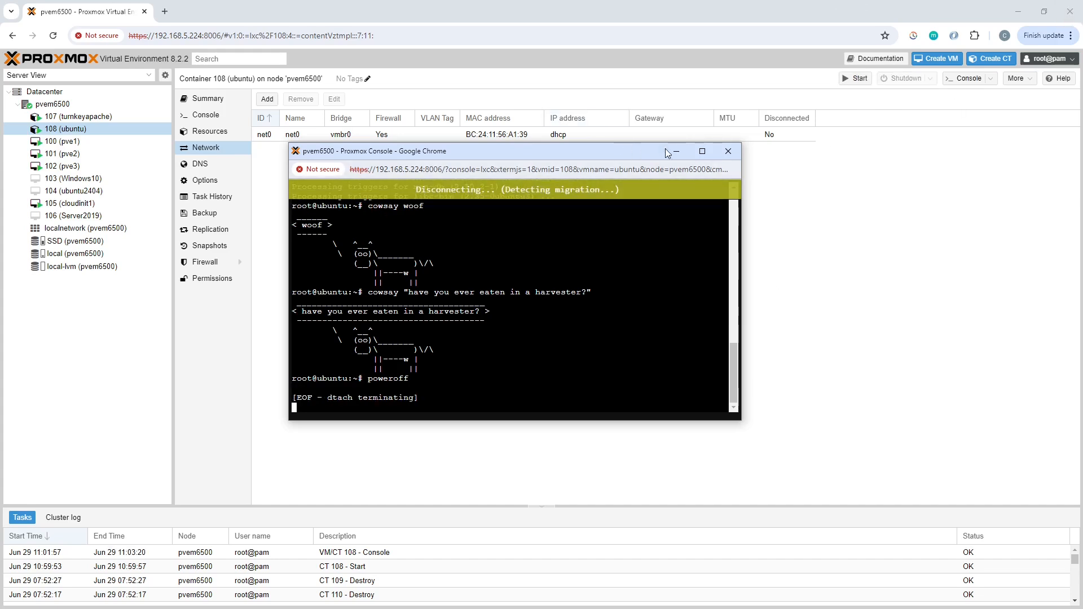
left_click(728, 151)
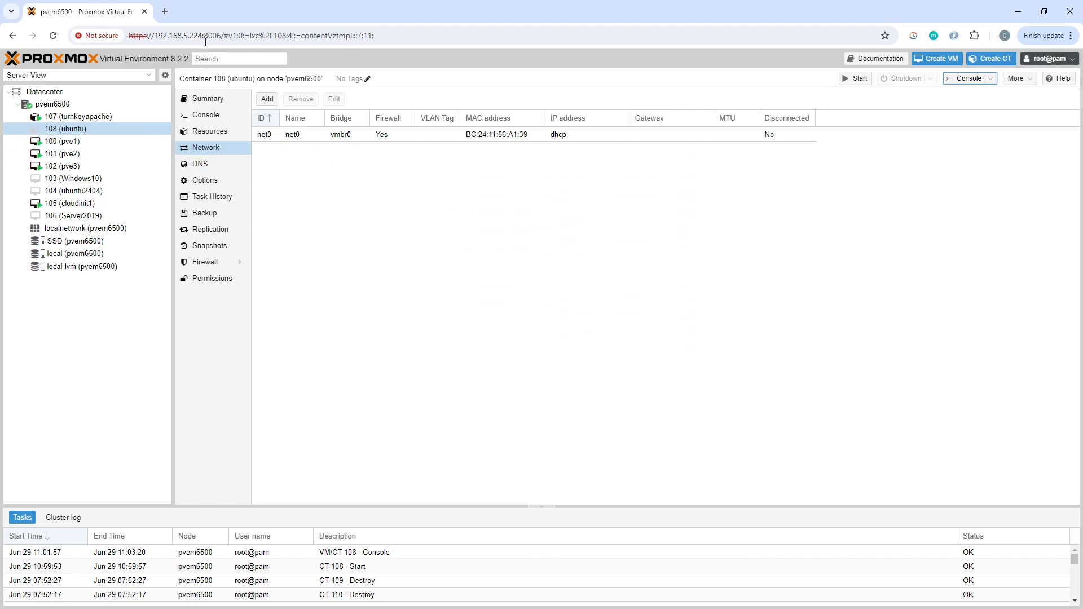
Clone container 108 (ubuntu) as CT 109 on node pvem6500 with the hostname ubuntutemplate-cowsay.
right_click(92, 128)
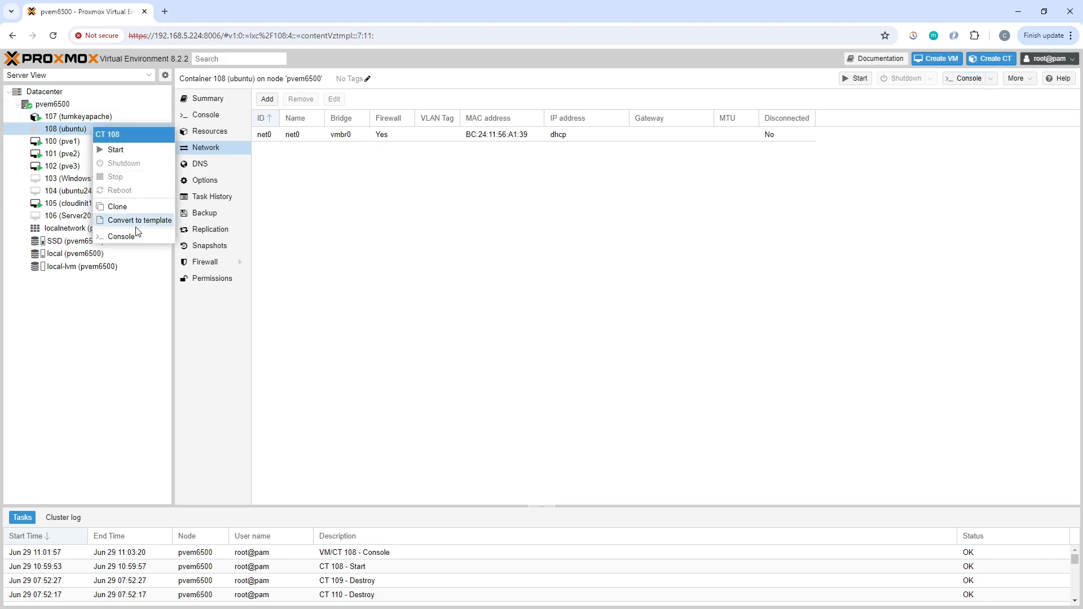
left_click(130, 208)
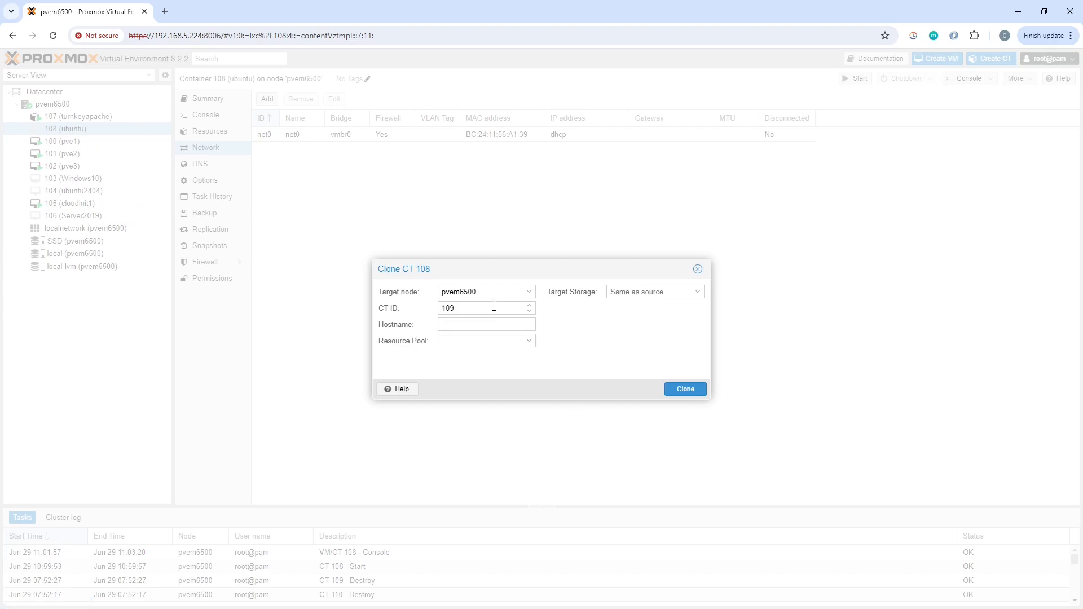
left_click(473, 322)
type("ubtunu")
key("BackSpace")
key("BackSpace")
key("BackSpace")
key("BackSpace")
type("untutemplate-cowsay")
left_click(683, 390)
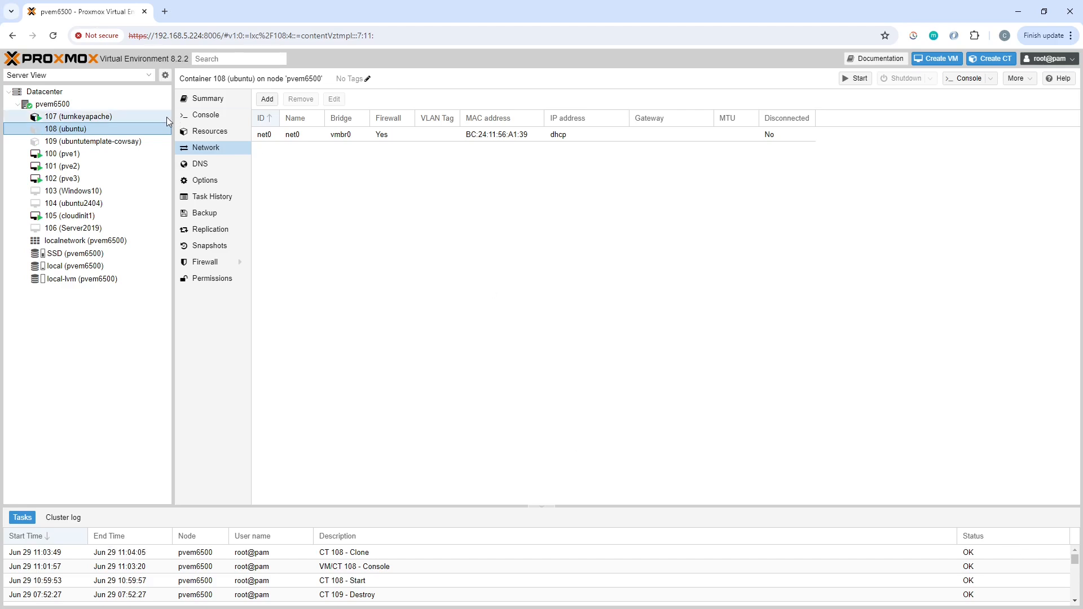
Convert container 109 (ubuntutemplate-cowsay) to a template and confirm the conversion.
left_click(118, 142)
right_click(118, 141)
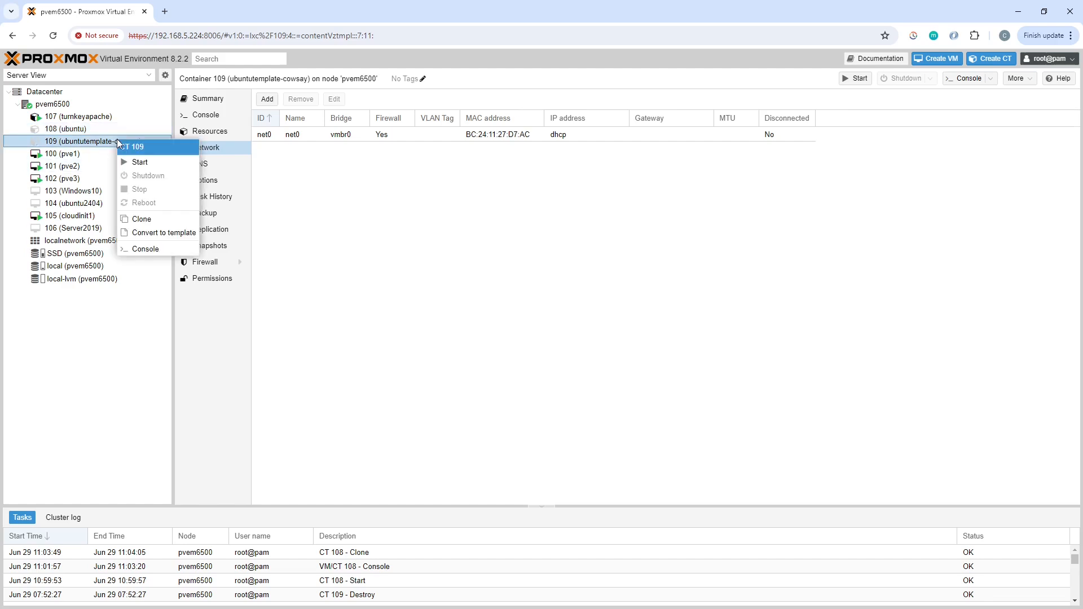
left_click(163, 233)
left_click(516, 352)
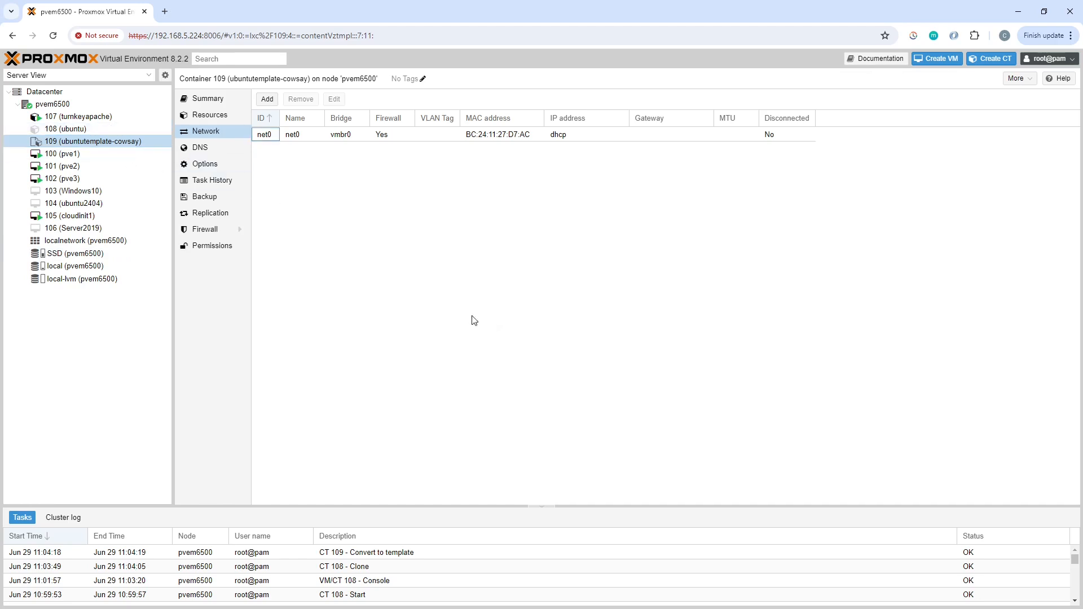
Create a full clone of template 109 as CT 110 with the hostname cowsay1.
right_click(93, 141)
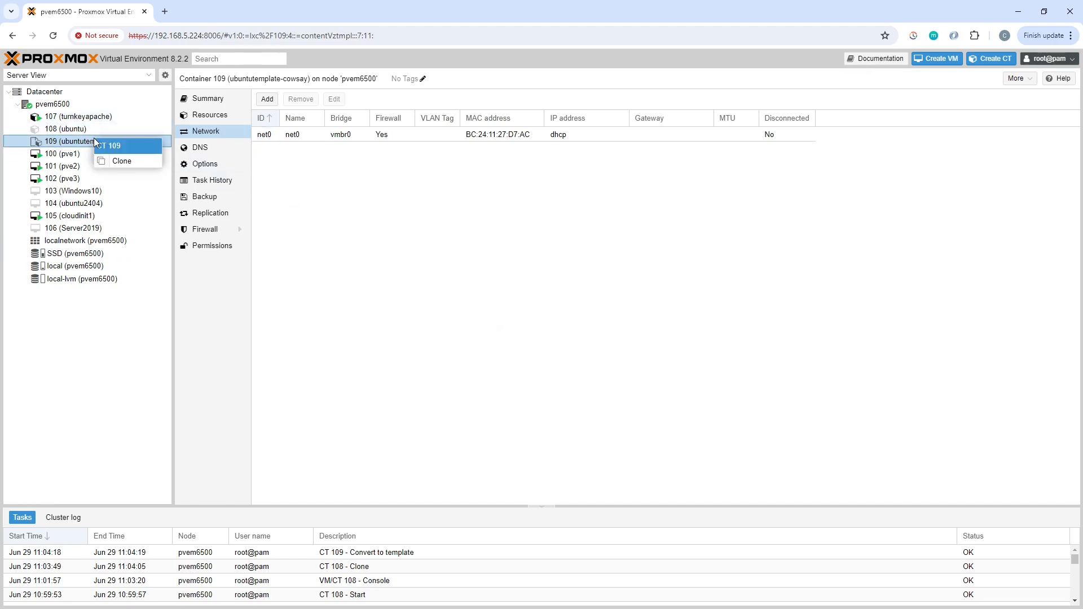
left_click(122, 161)
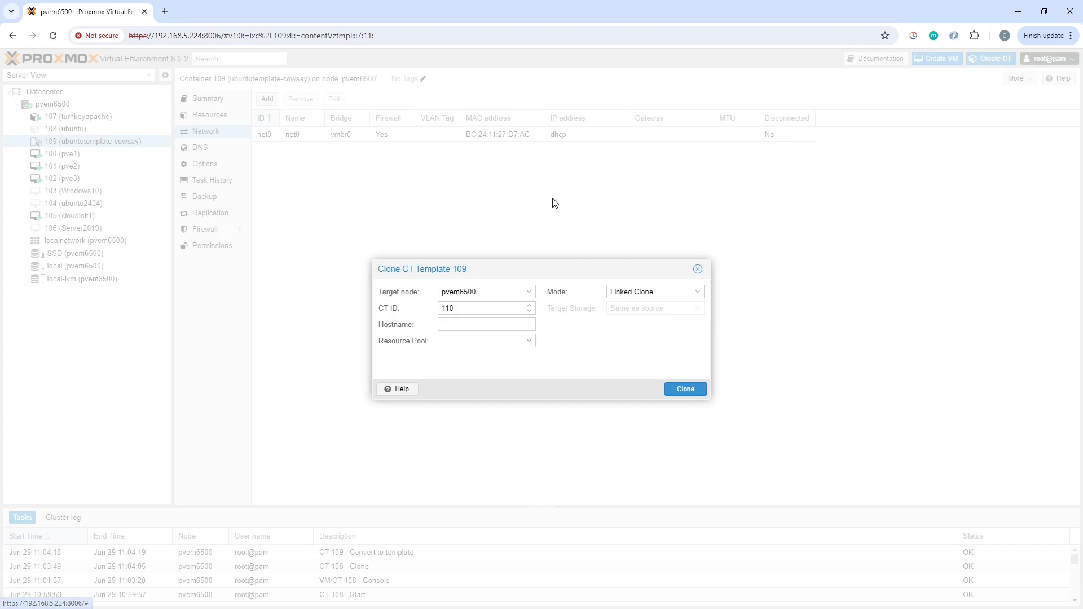
left_click(700, 297)
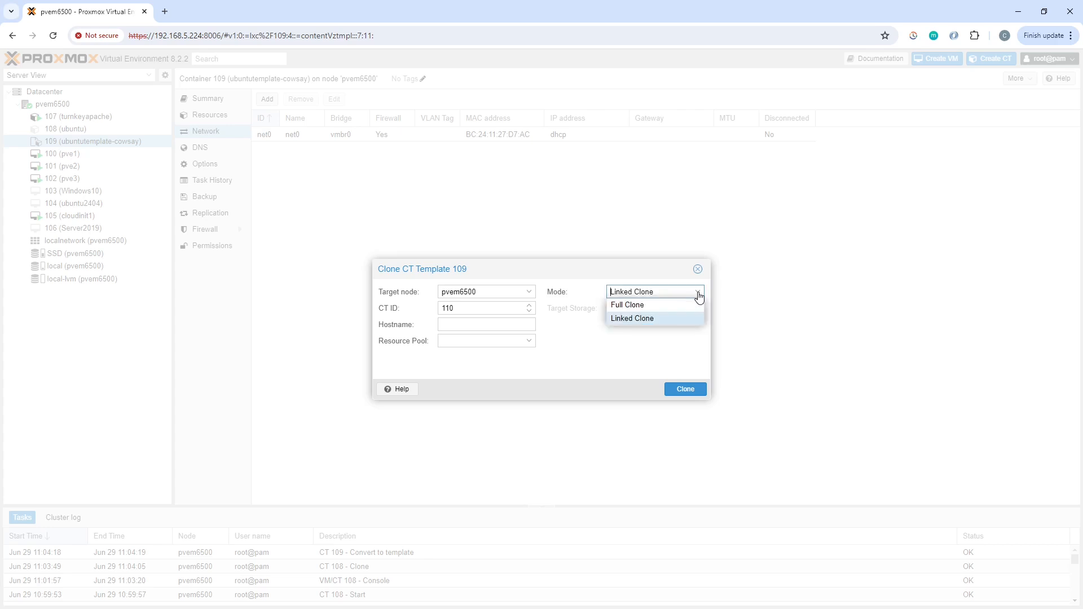
left_click(624, 306)
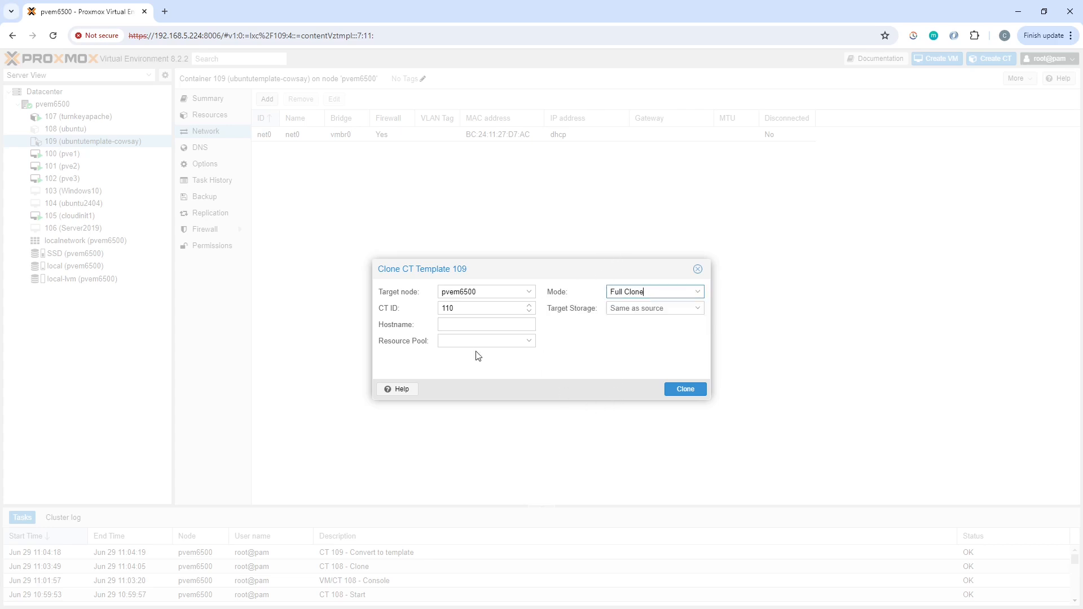
left_click(460, 326)
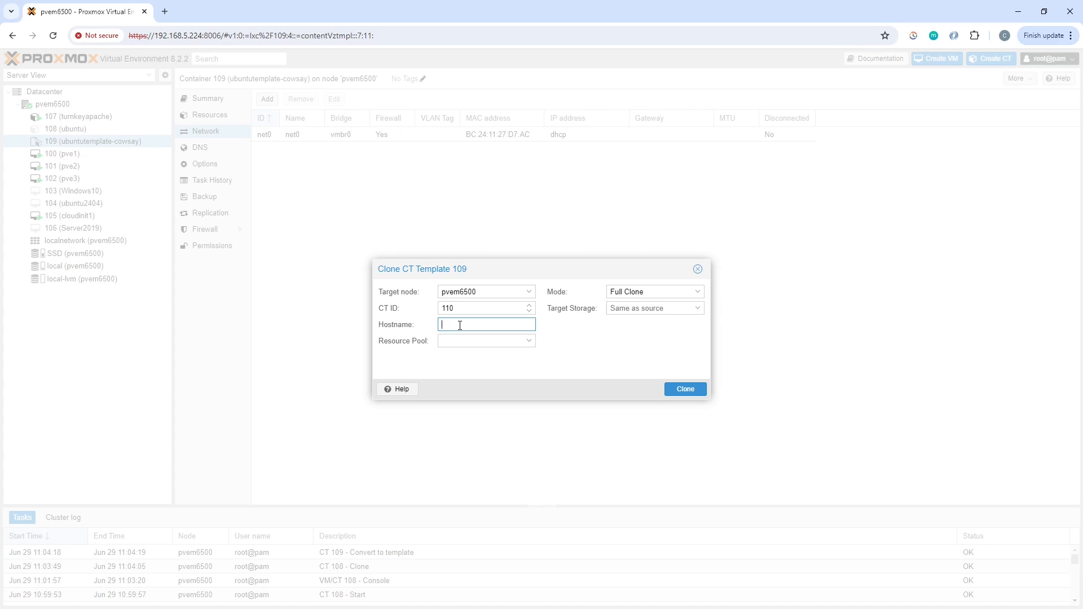
type("cowsay1")
left_click(687, 390)
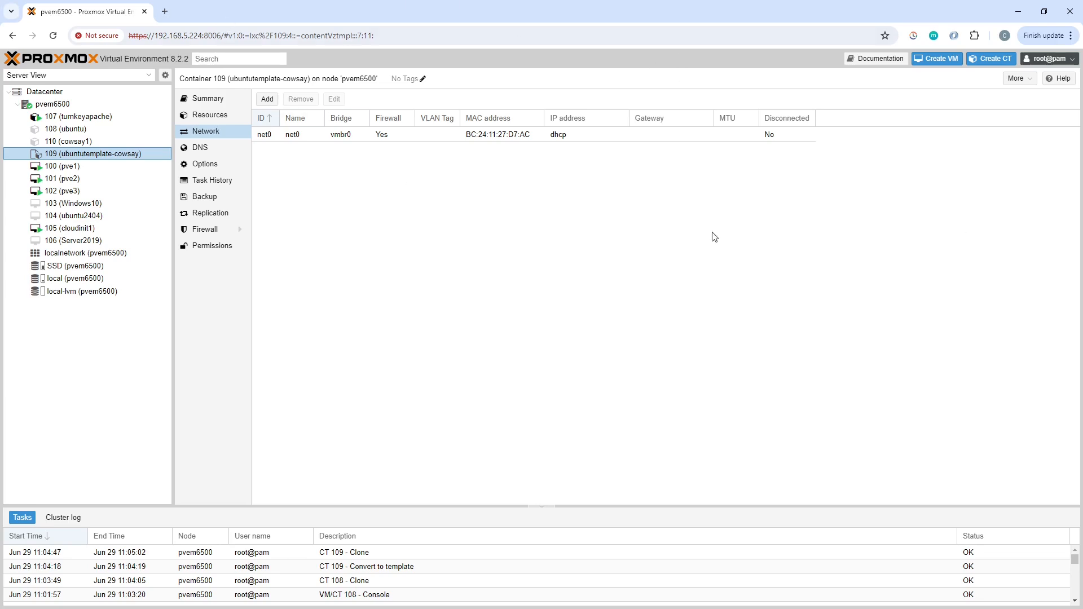
Start container 110 (cowsay1) and open its console window, placing it near the middle of the screen.
left_click(86, 143)
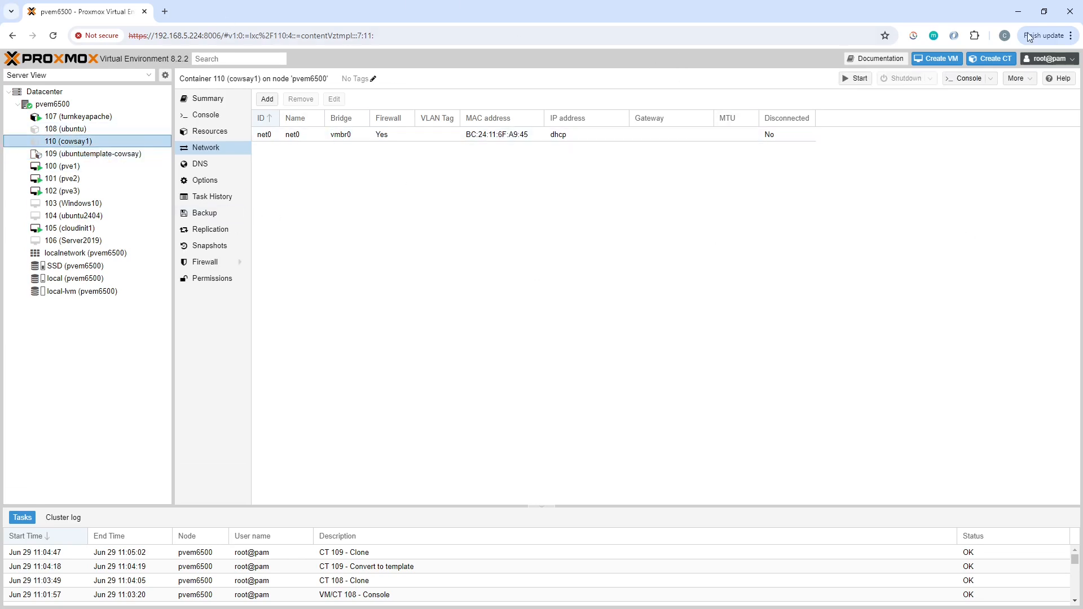
left_click(858, 79)
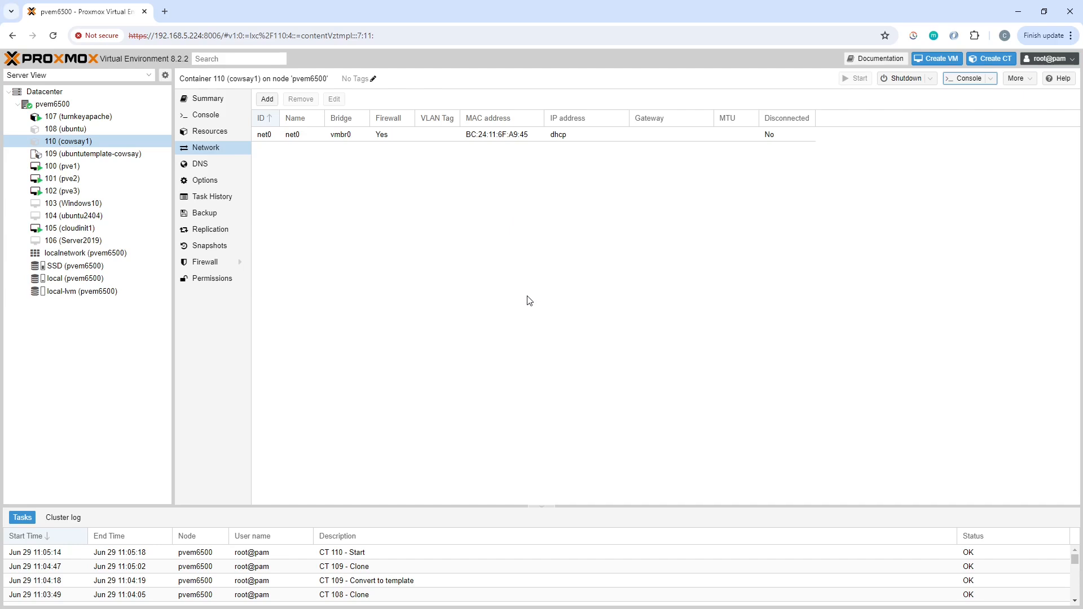
left_click(969, 79)
left_click_drag(218, 135, 483, 148)
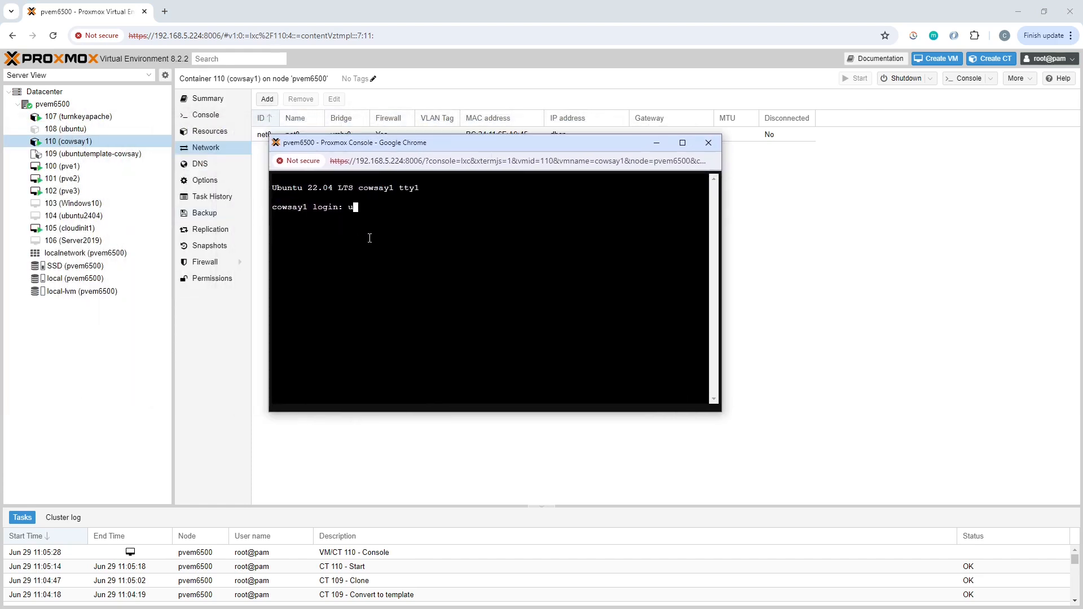
Log in to the cowsay1 console as root with the account password, repeating the login if it is rejected.
type("root")
key("Return")
key("Return")
type("root")
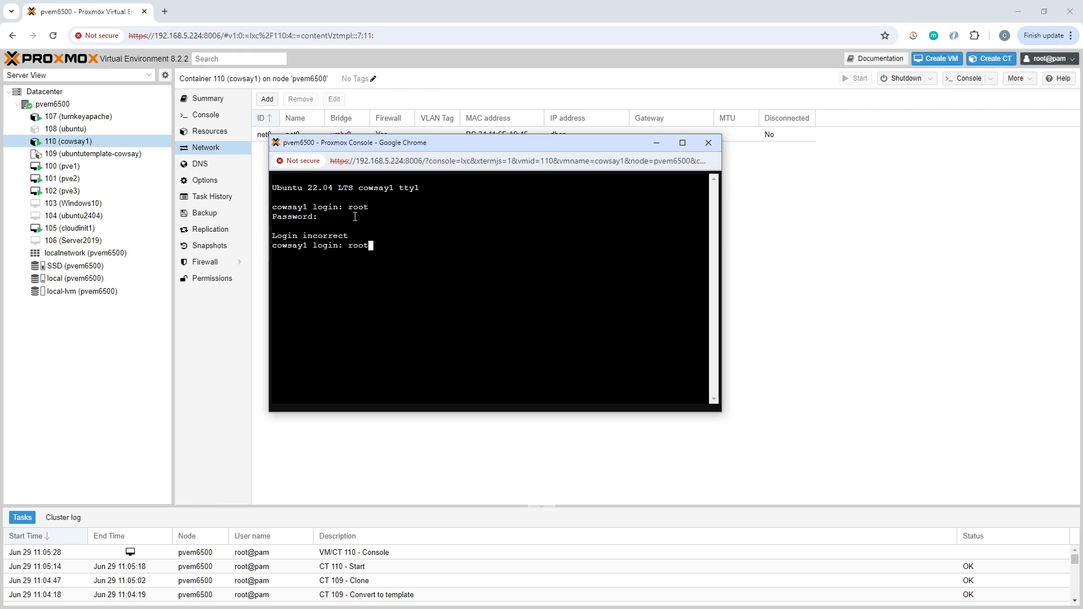
key("Return")
key("Return")
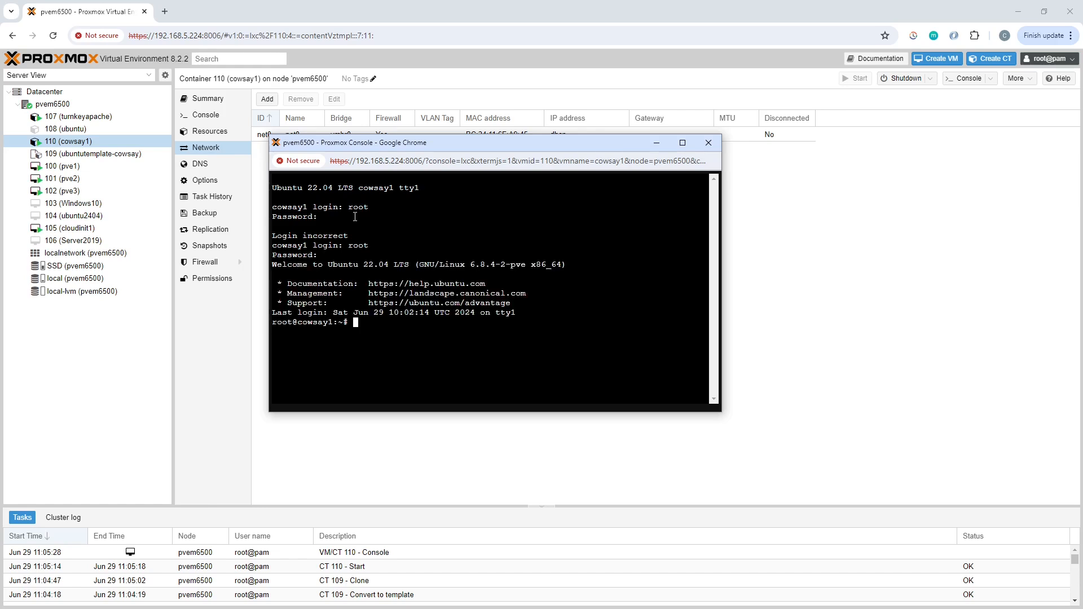
Run cowsay with the message miaow in the cloned container.
type("cowsay miaow")
key("Return")
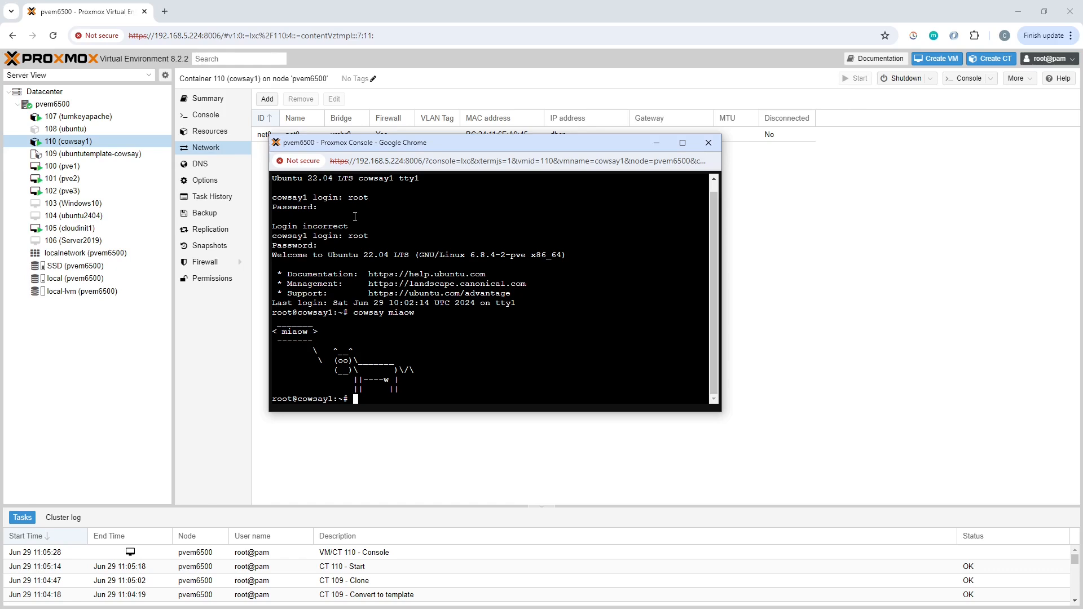
Check the home directory of cowsay1 for testfile.txt and its contents, and log out with exit.
type("ls")
key("Return")
type("less tes")
key("Tab")
key("Return")
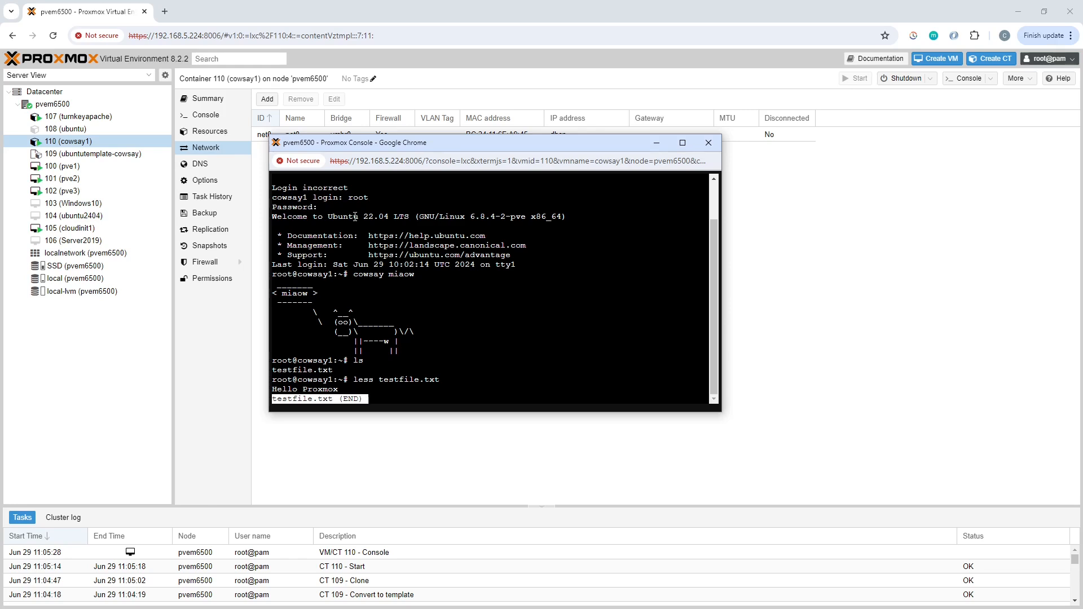
type("q")
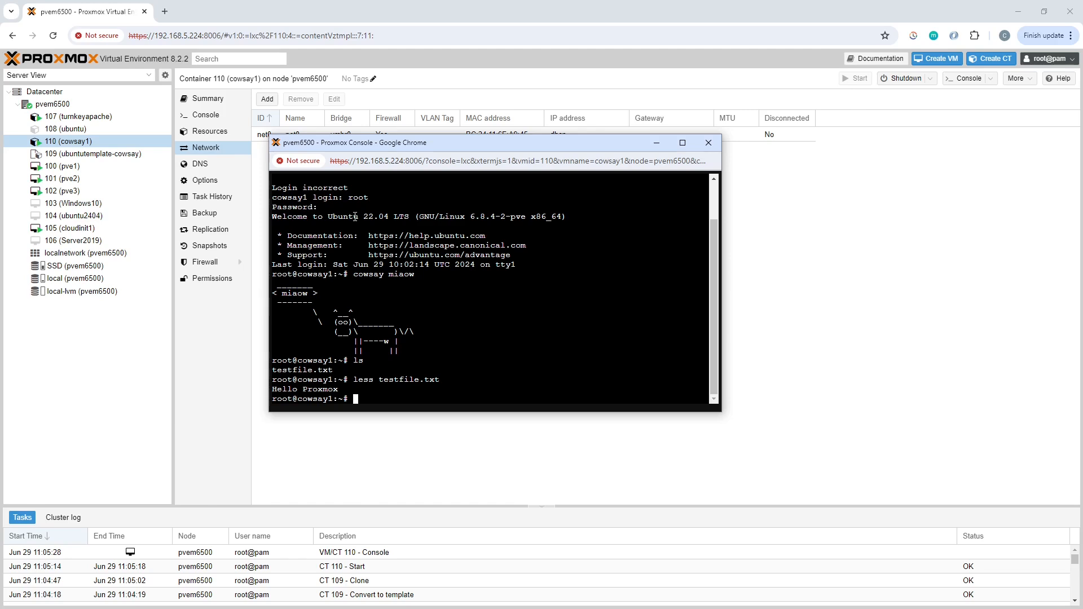
type("exit")
key("Return")
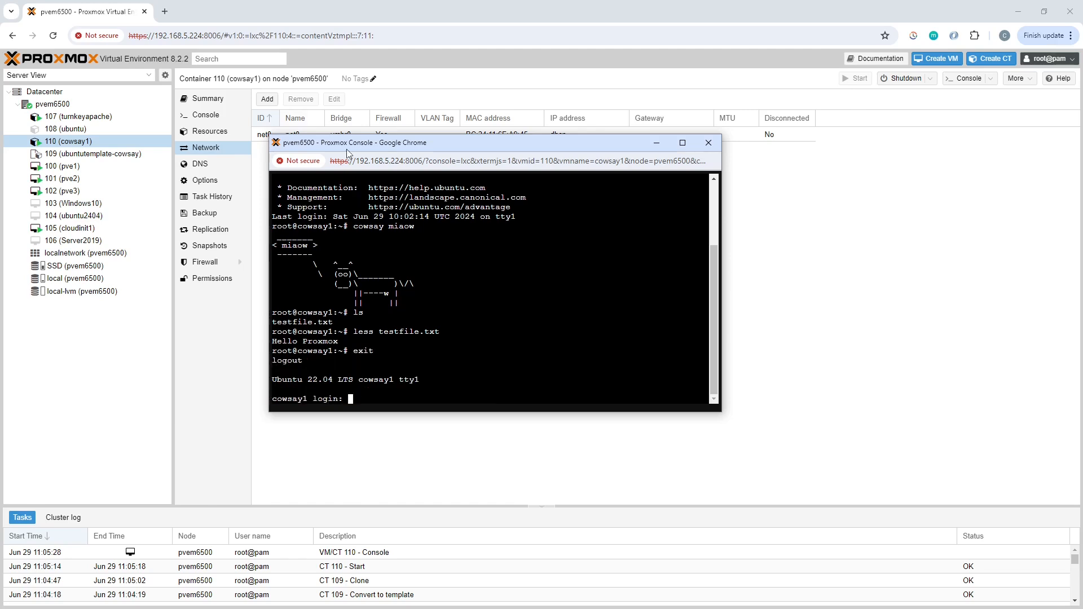
Close the cowsay1 console and look through the local storage's container templates and the list of downloadable templates.
left_click(709, 143)
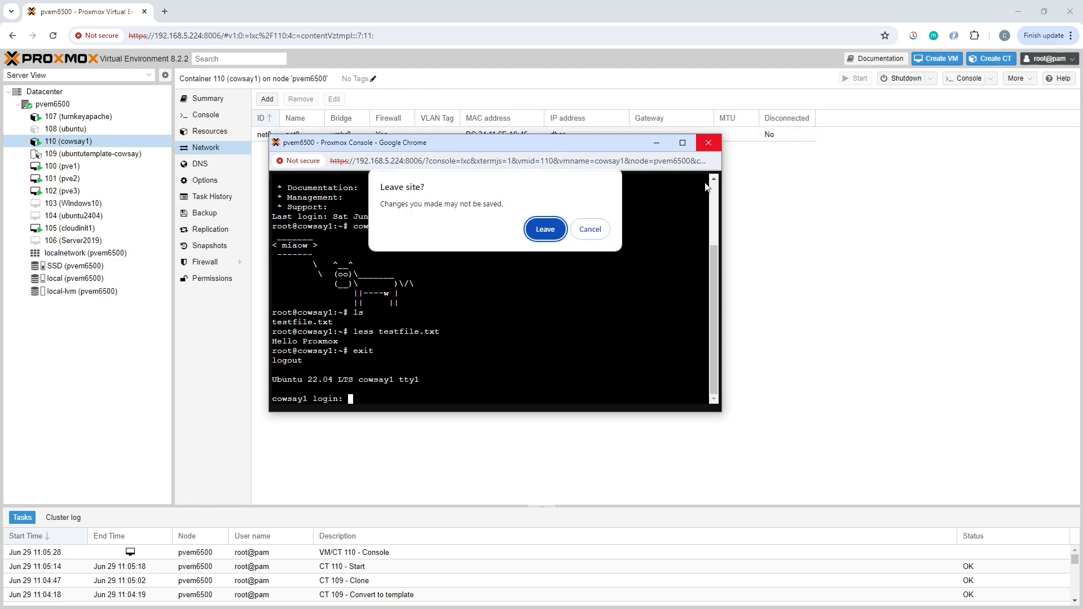
left_click(543, 229)
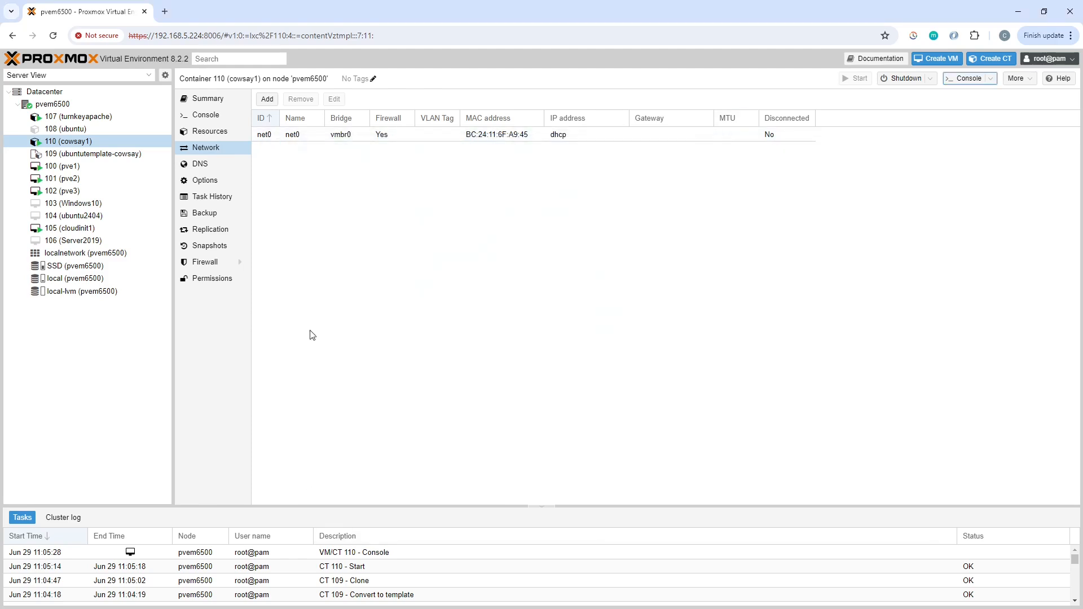
left_click(112, 278)
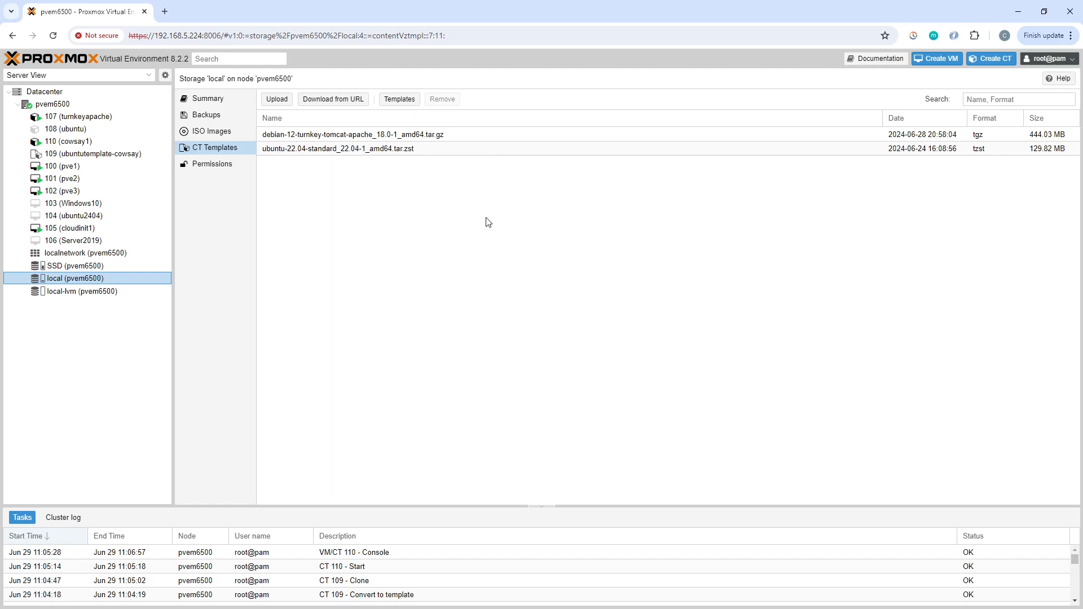
left_click(403, 106)
scroll(648, 431, "down", 10)
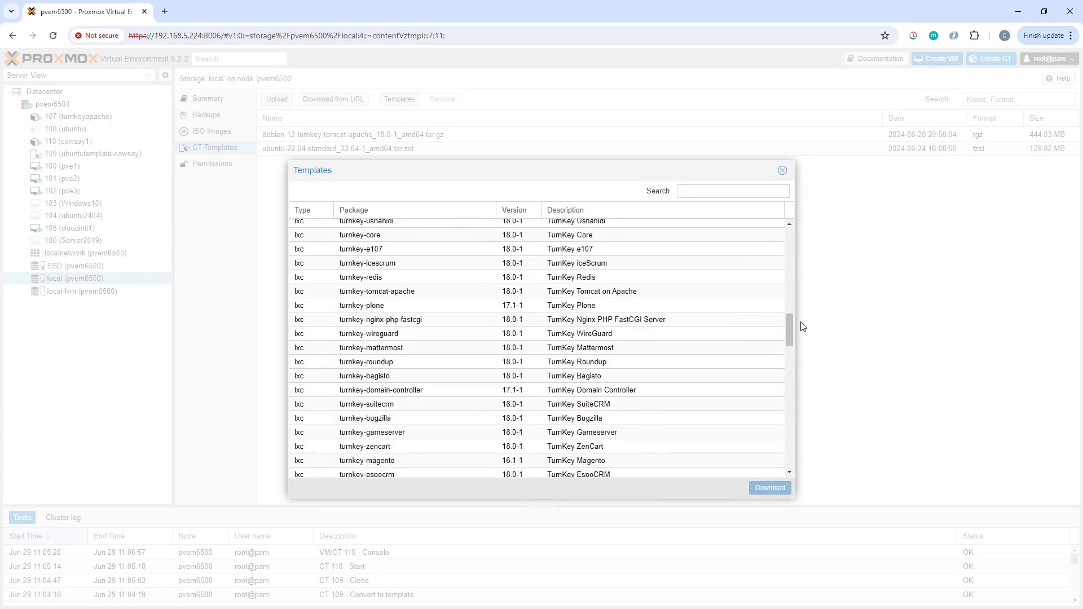
left_click(782, 170)
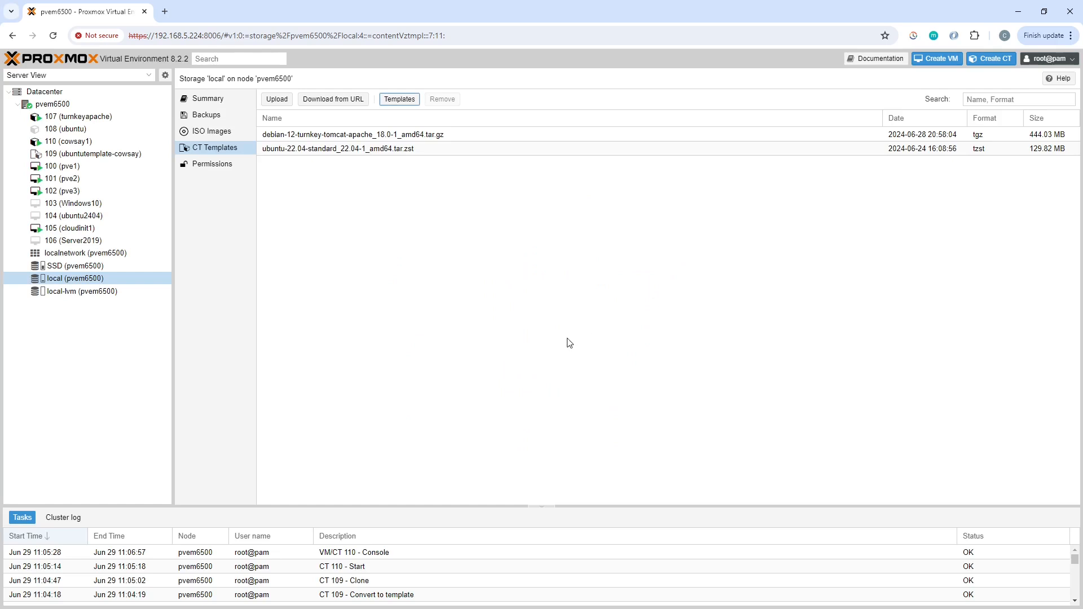
Open a shell window on node pvem6500 and place it near the middle of the screen.
left_click(52, 104)
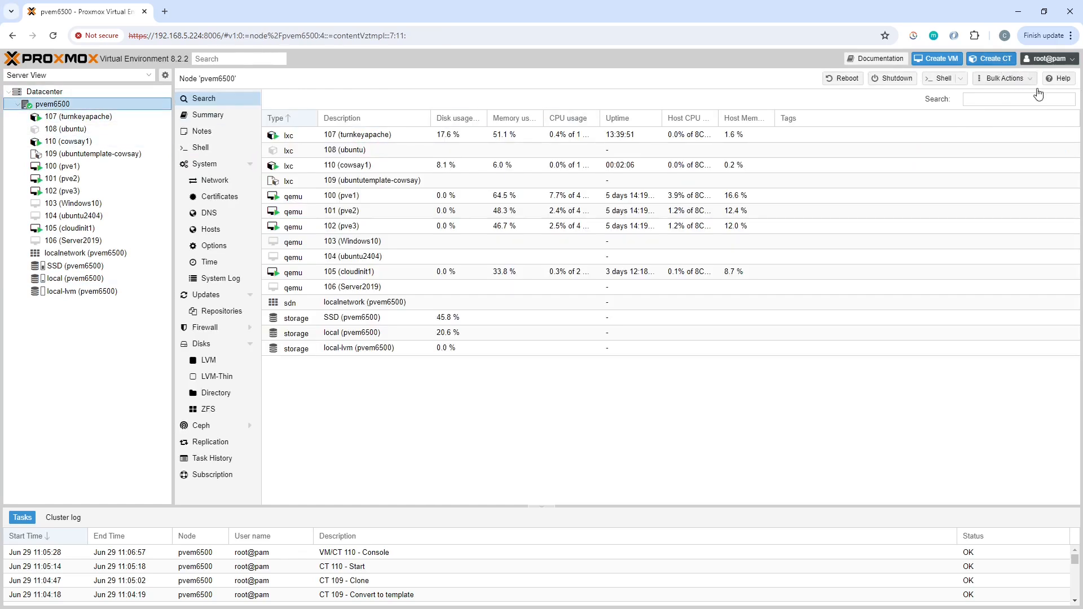
left_click(940, 78)
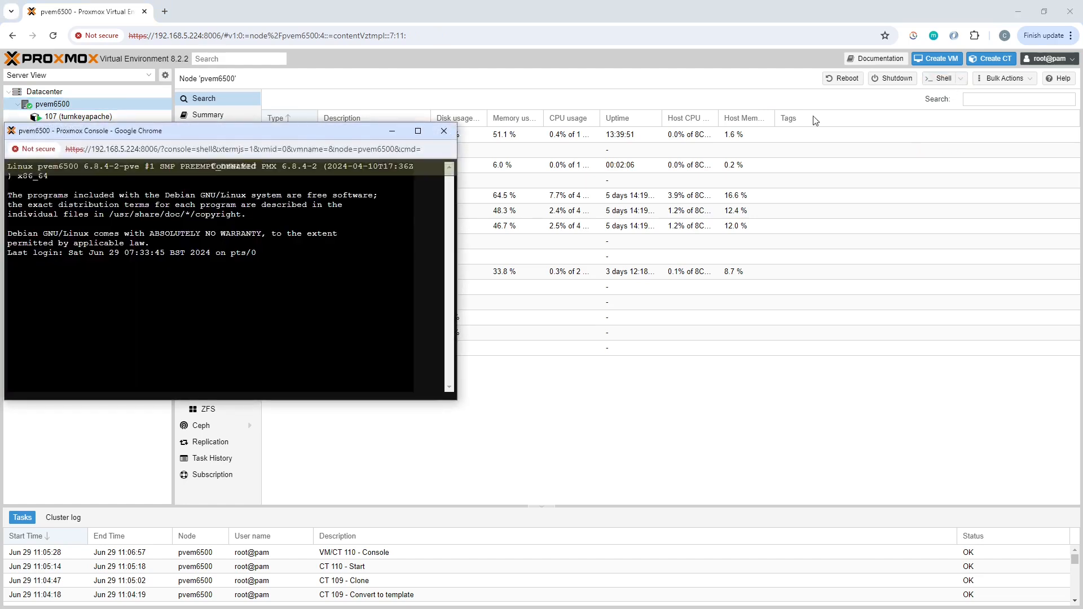
left_click_drag(224, 131, 533, 113)
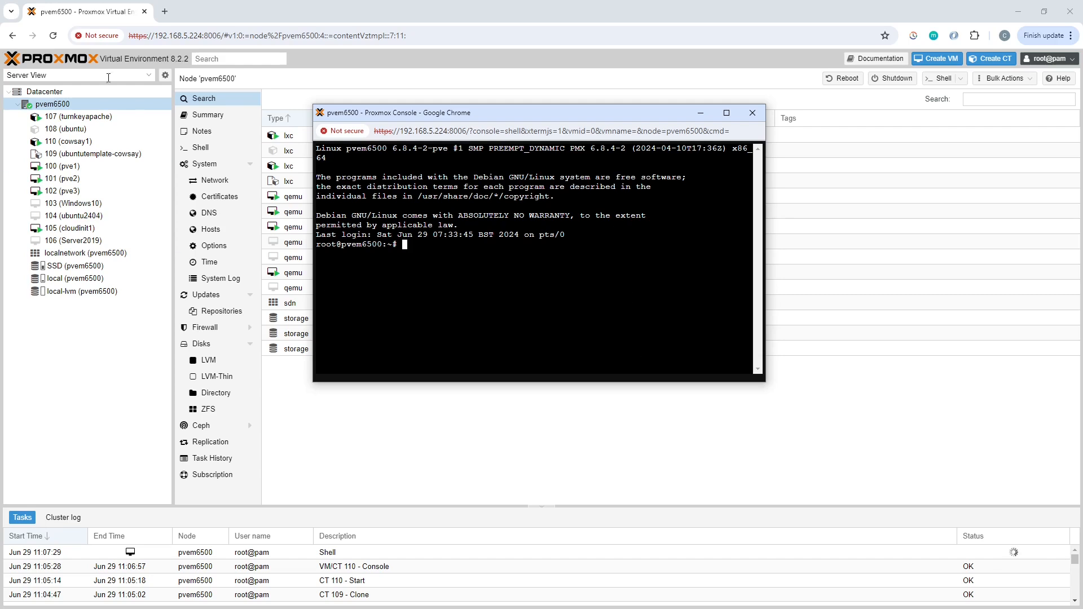
Remove the net0 network device from container 108 (ubuntu).
left_click(90, 130)
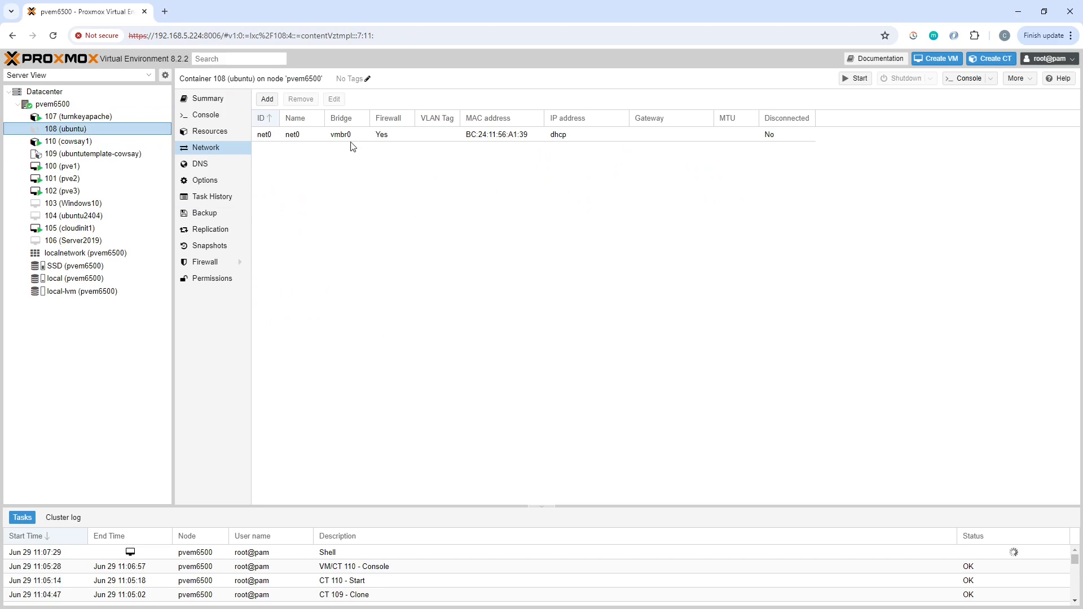
left_click(311, 135)
left_click(300, 100)
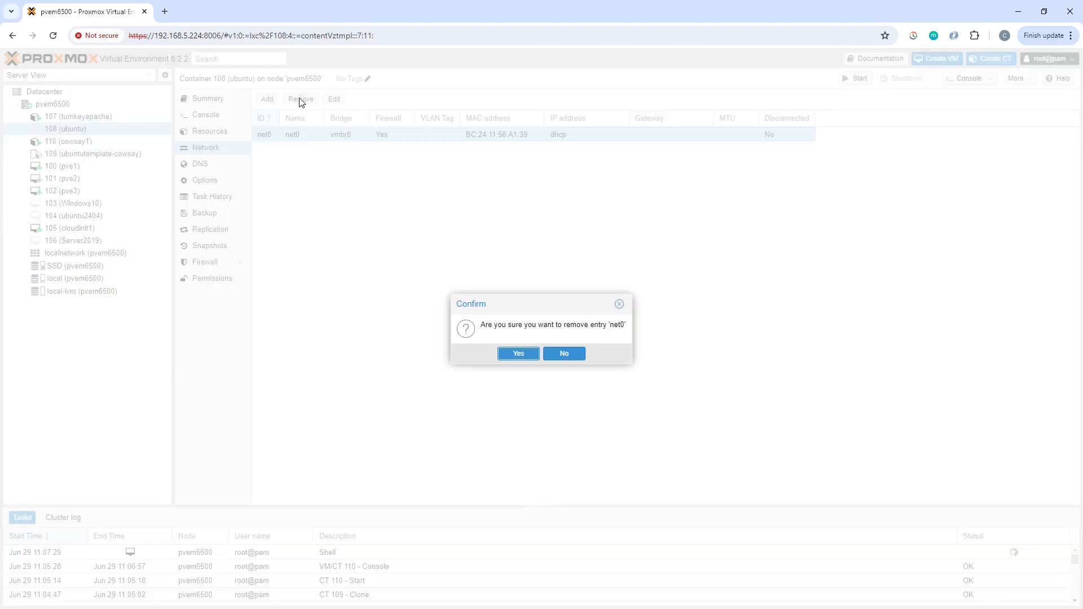
left_click(520, 355)
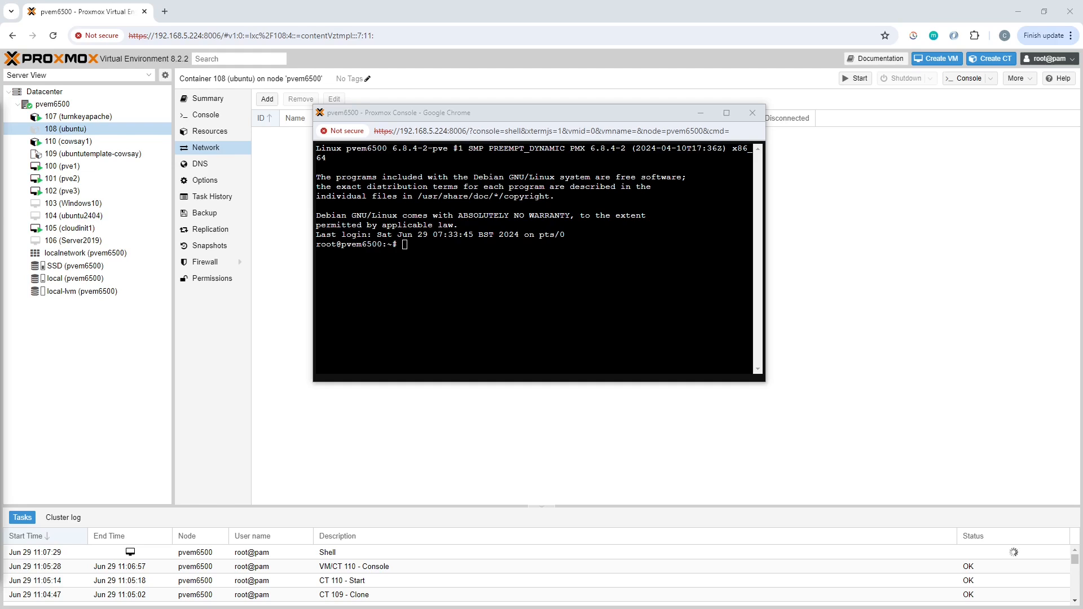
Run vzdump 108 --mode stop --compress gzip --dumpdir /var/lib/vz/template/cache in the node shell.
left_click(473, 261)
right_click(472, 260)
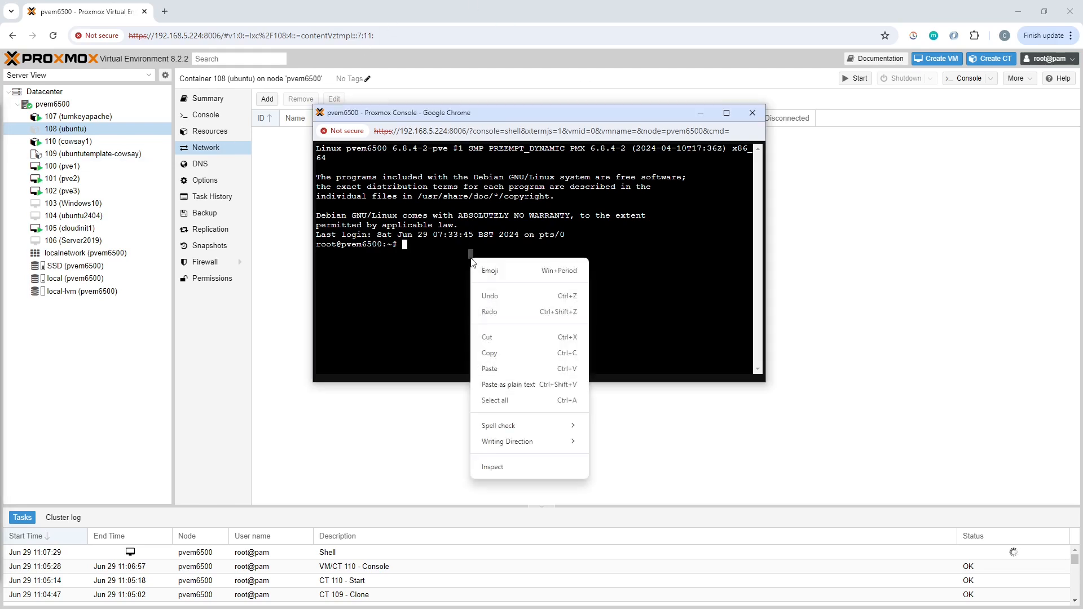
left_click(489, 369)
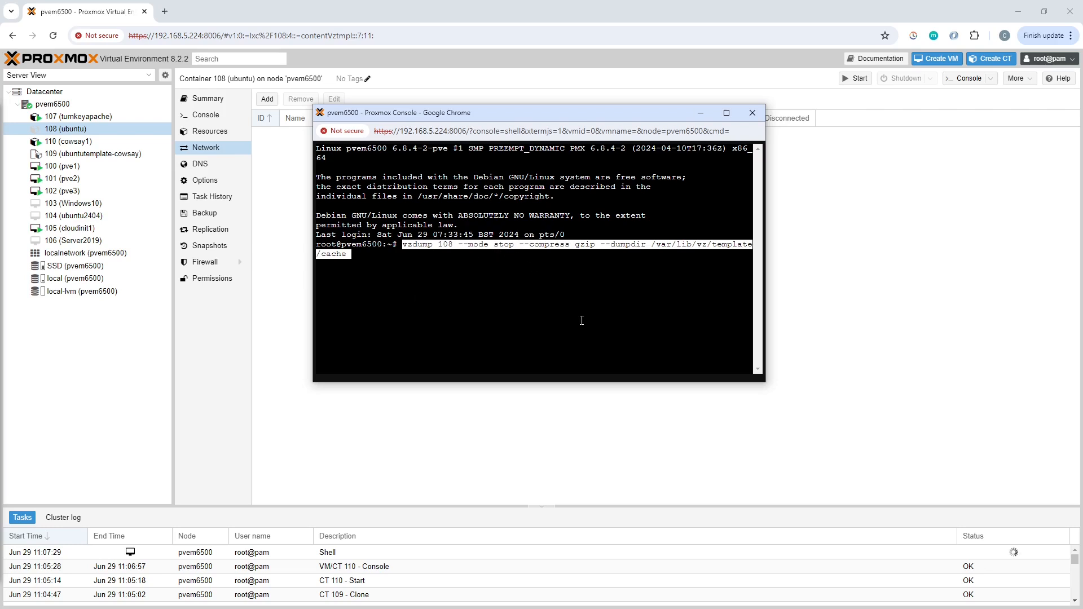
key("Return")
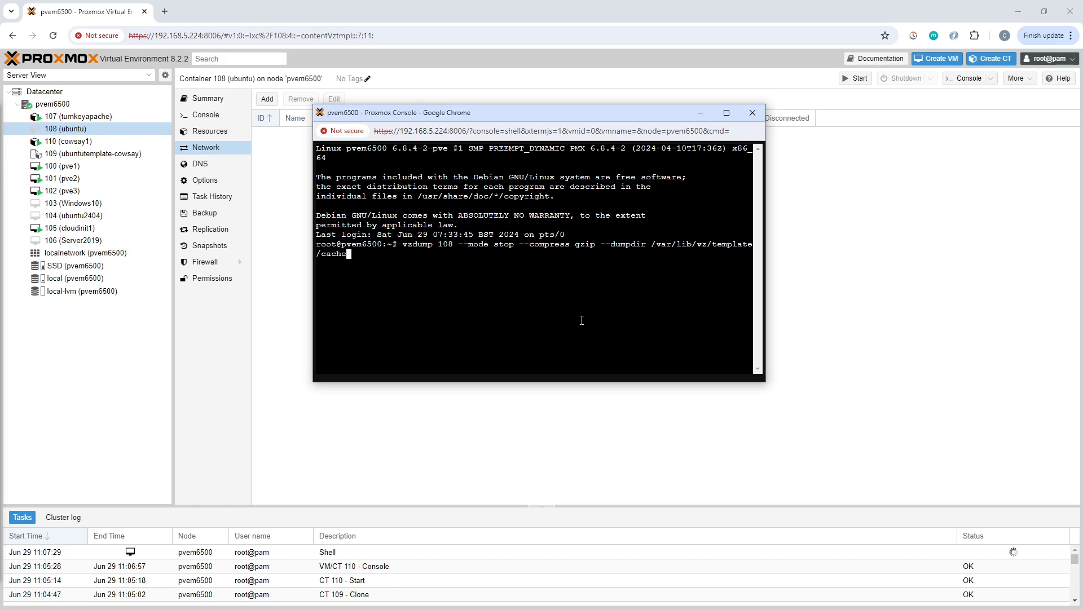
key("Return")
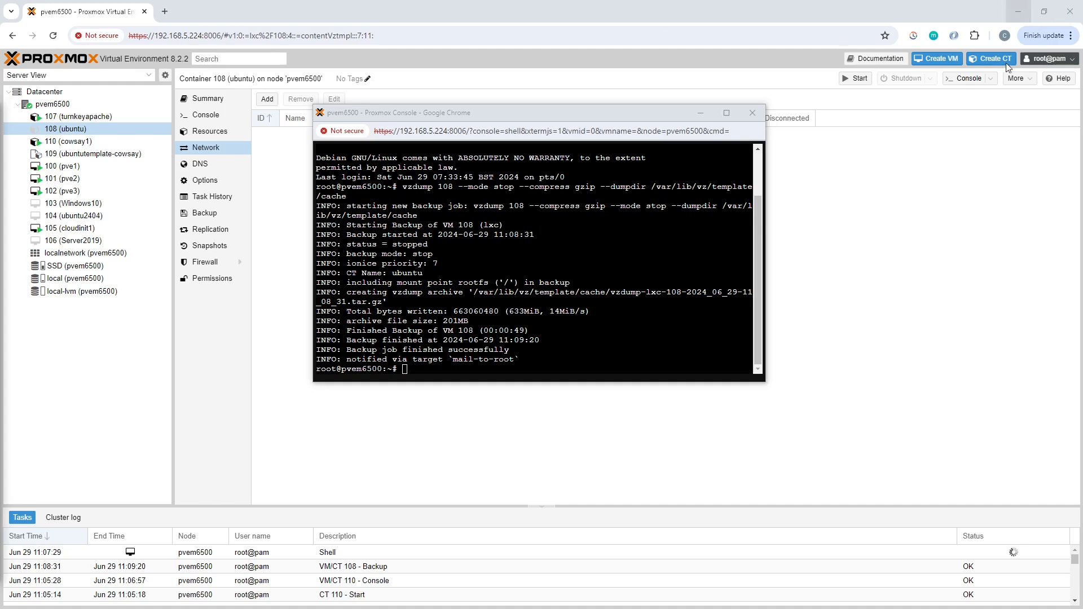
Change to the /var/lib/vz/template/cache directory in the node shell and list its files.
right_click(445, 285)
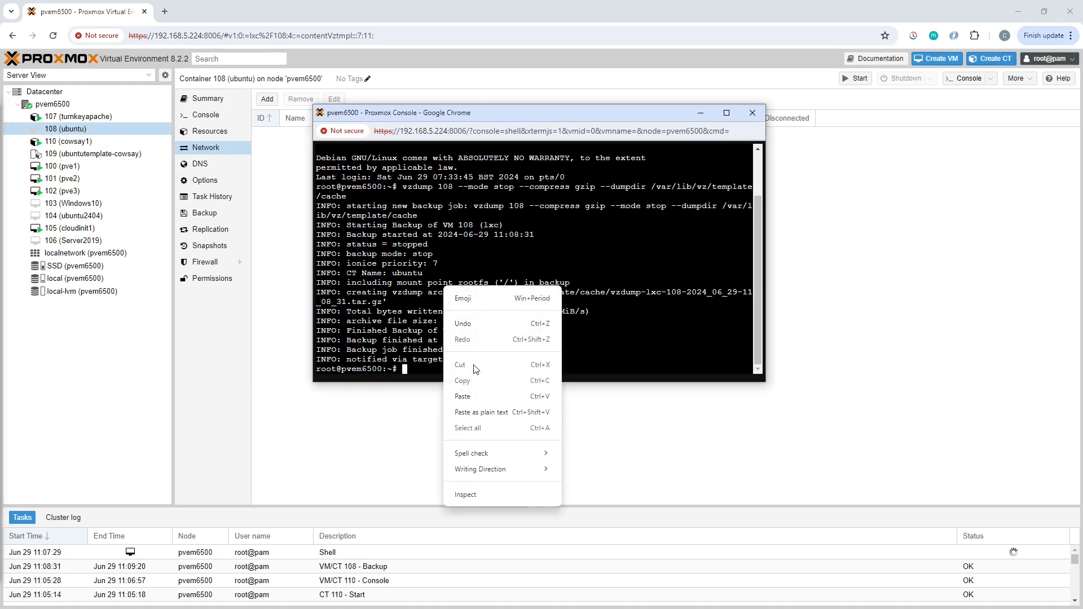
left_click(475, 399)
key("Return")
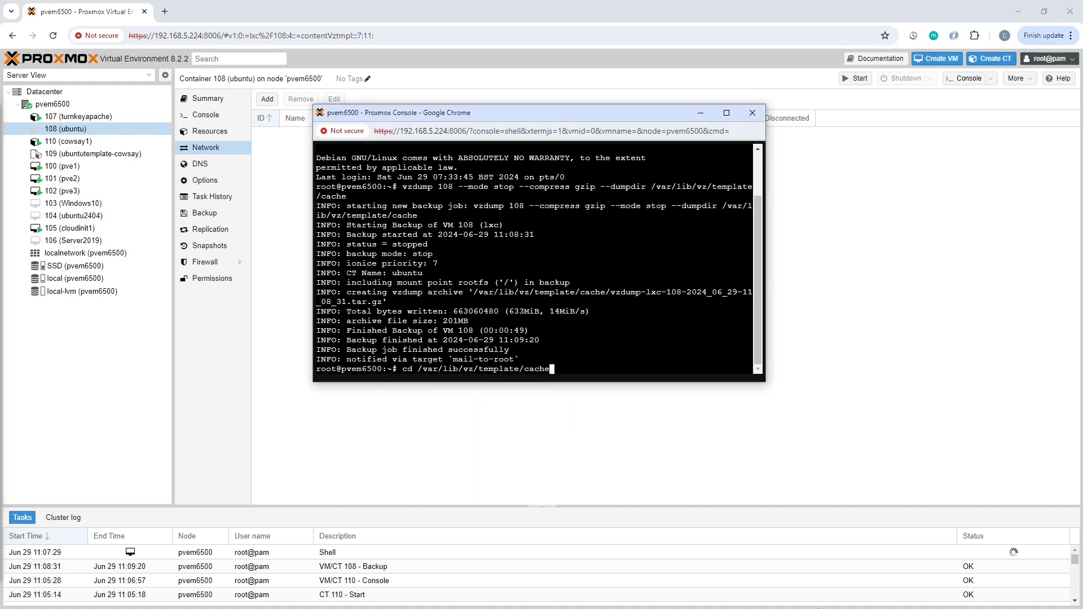
key("Return")
type("ls")
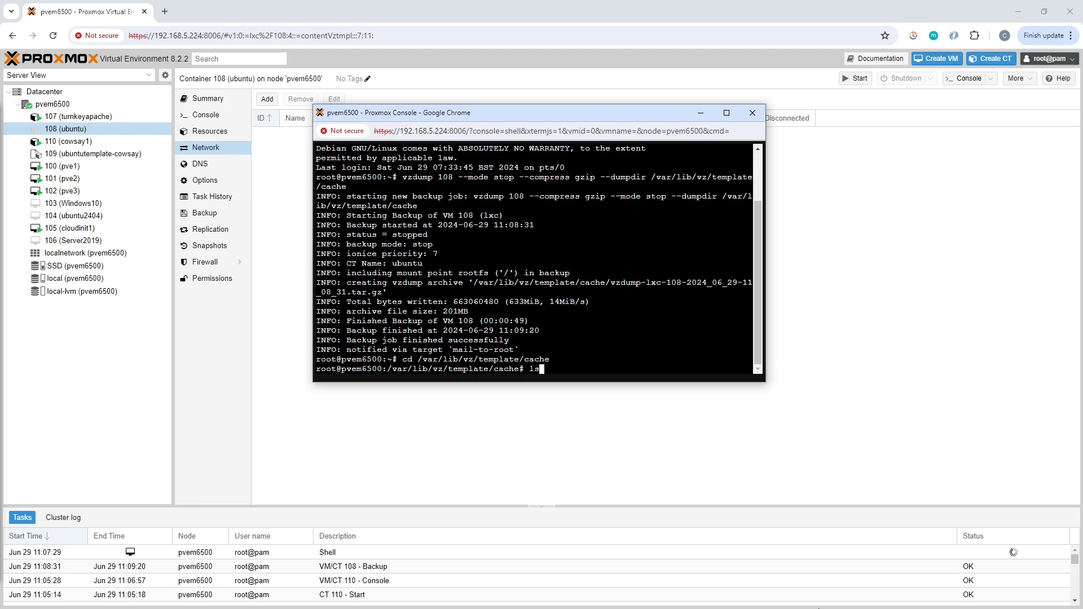
key("Return")
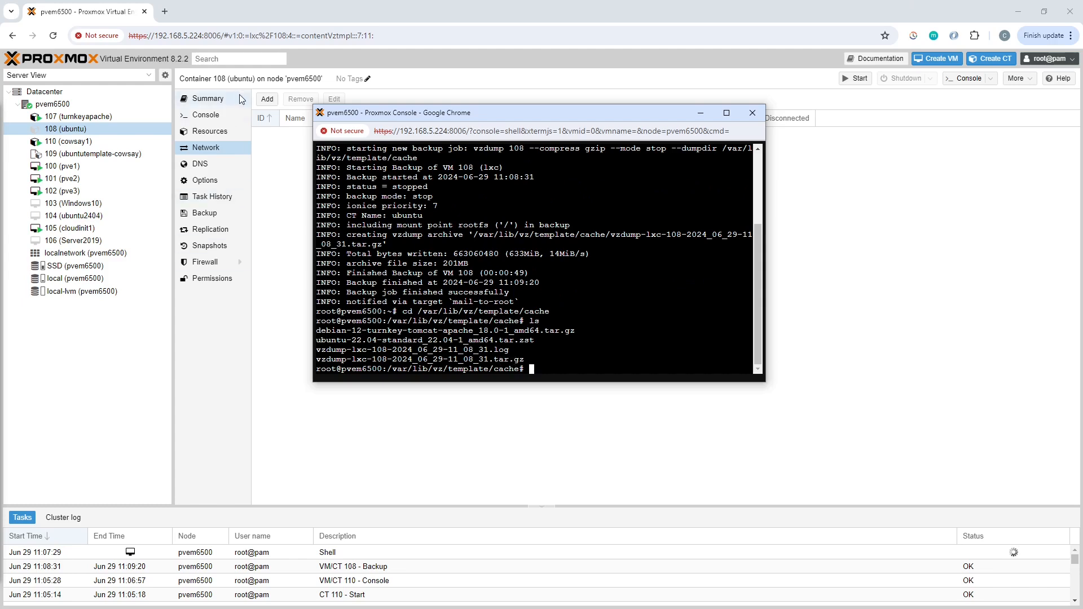
Check the local storage's container templates for the vzdump archive of container 108, and view the storage summary.
left_click(75, 278)
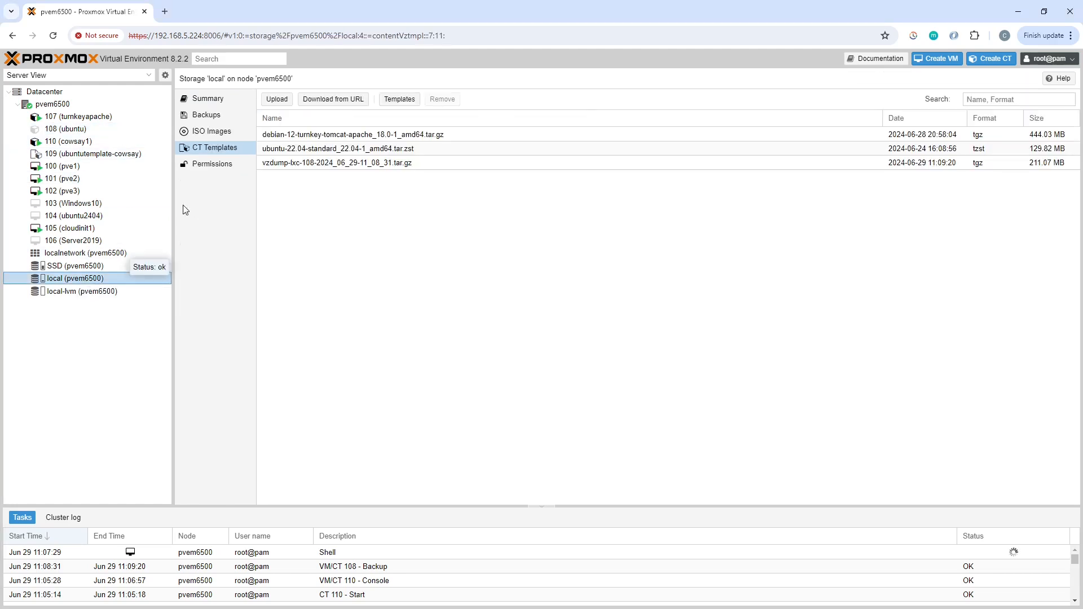
left_click(278, 165)
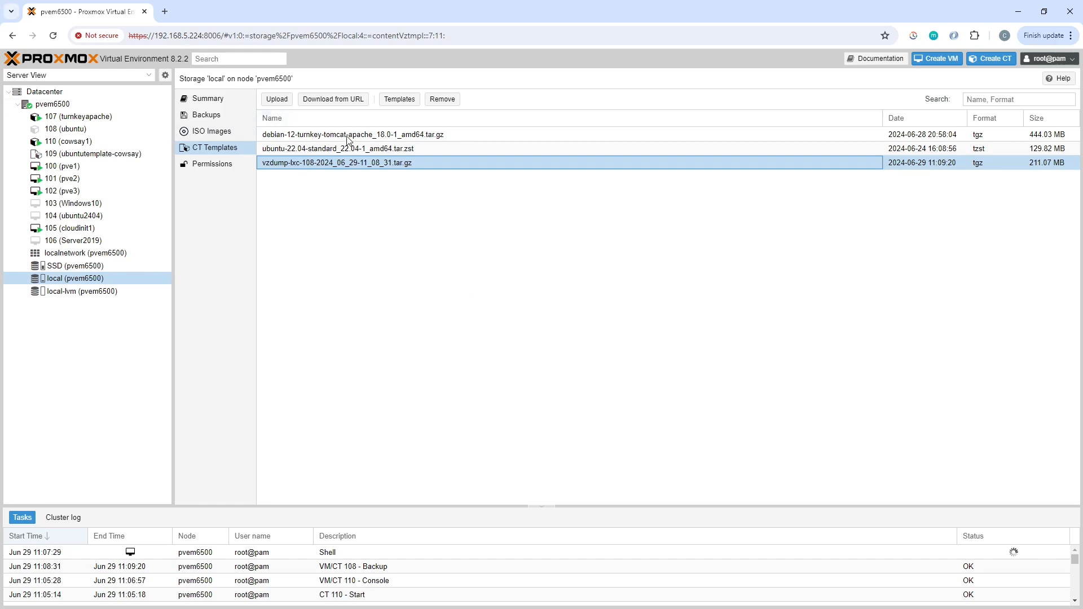
left_click(209, 100)
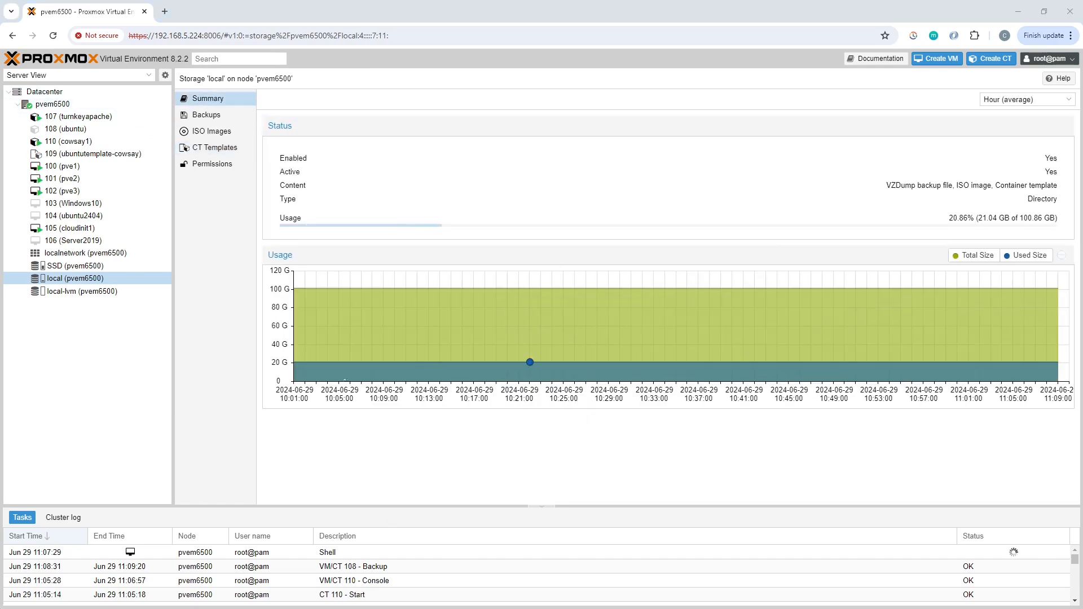
Rename vzdump-lxc-108-2024_06_29-11_08_31.tar.gz to ubuntucowsay_1_0.tar.gz with mv in the node shell.
key("alt+Tab")
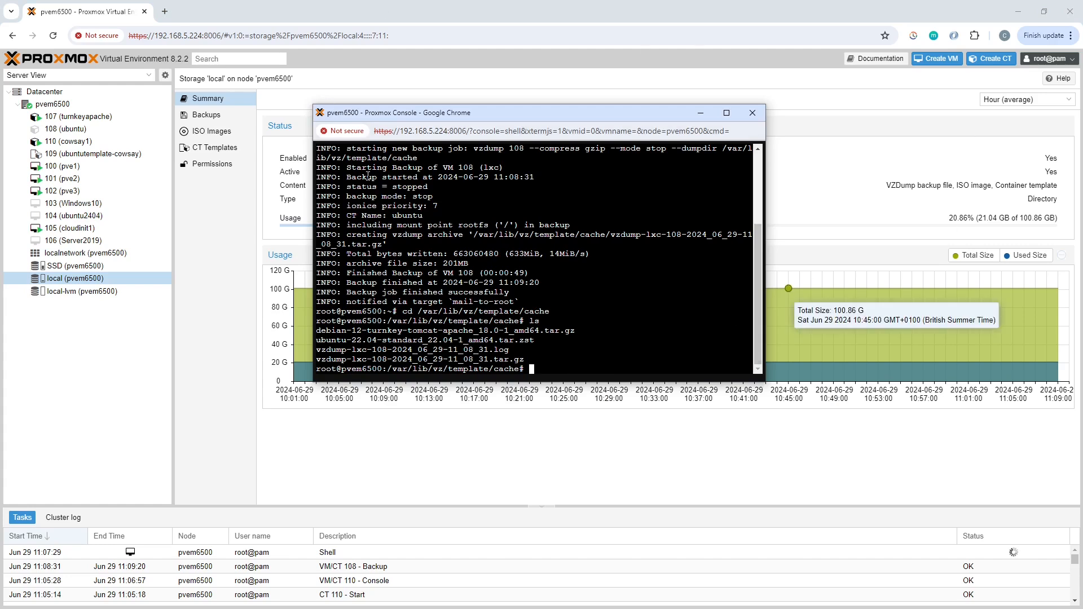
type("mv")
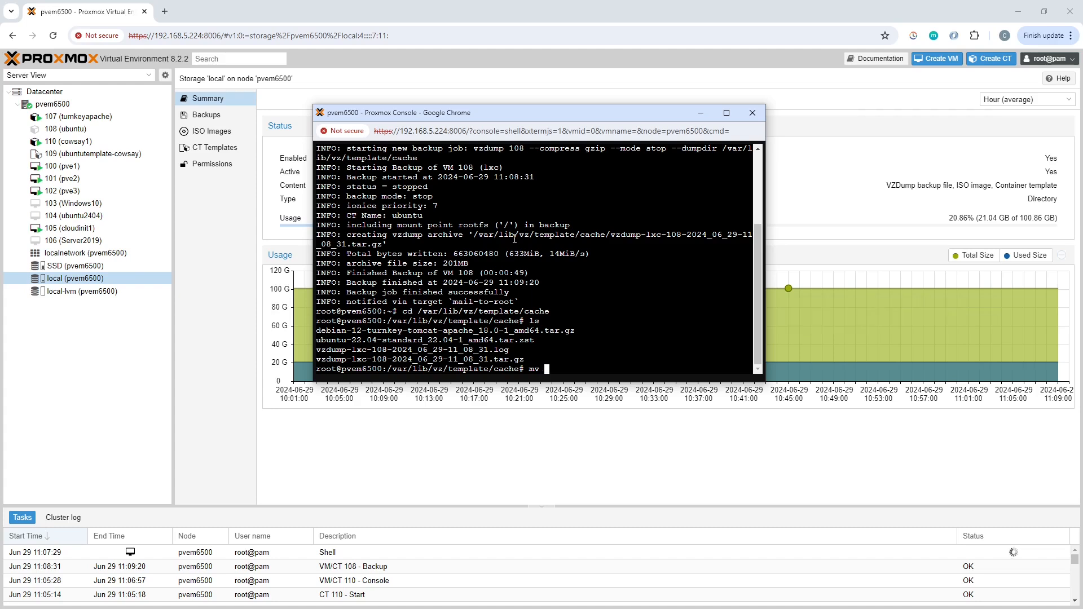
type(" vz")
key("Tab")
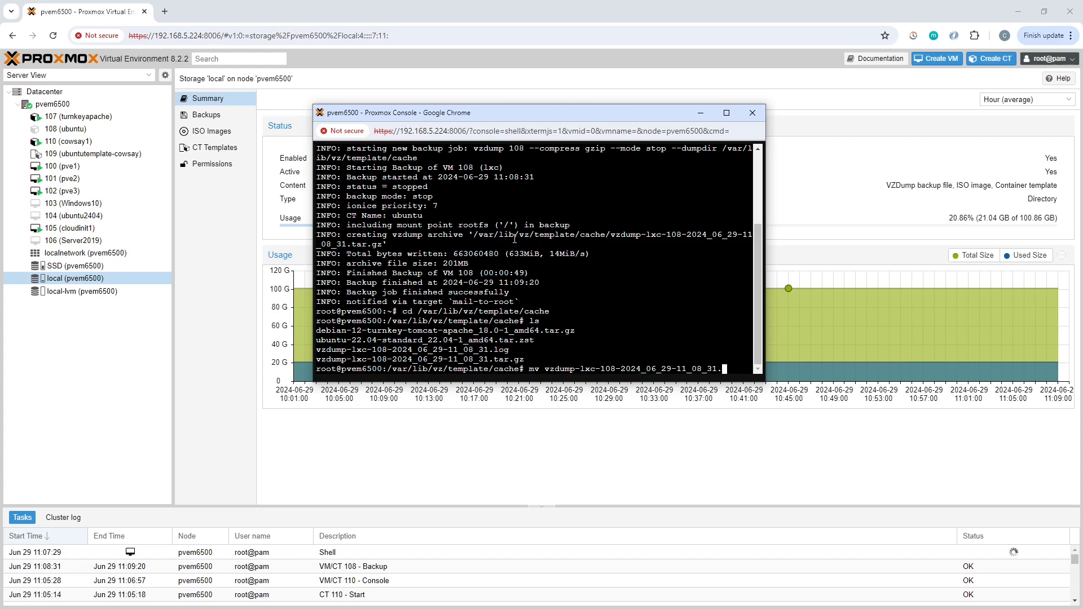
type("t")
key("Tab")
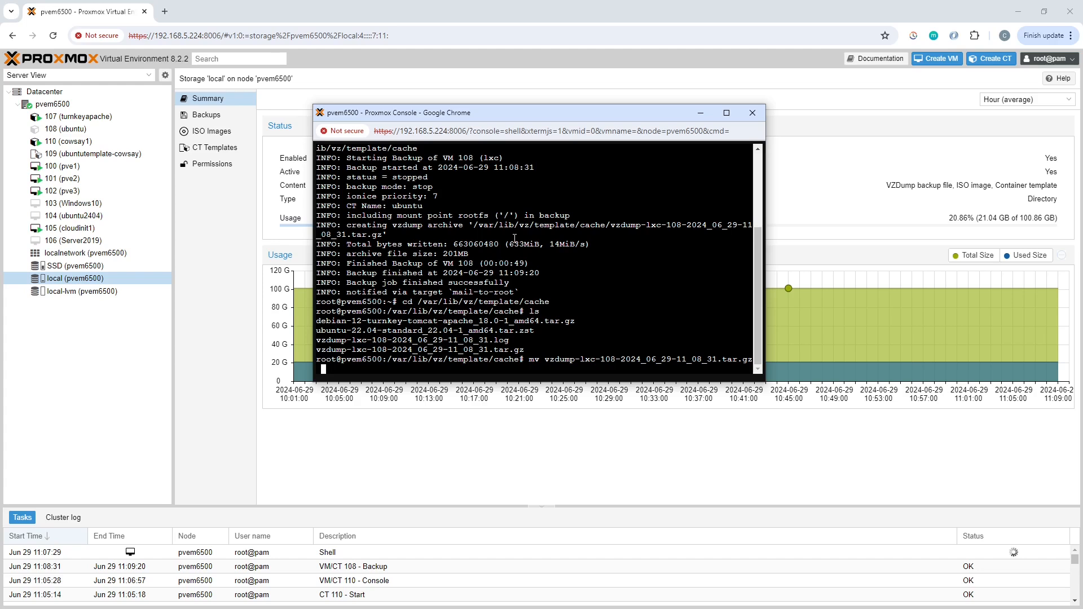
type("ubuntucowsay_1")
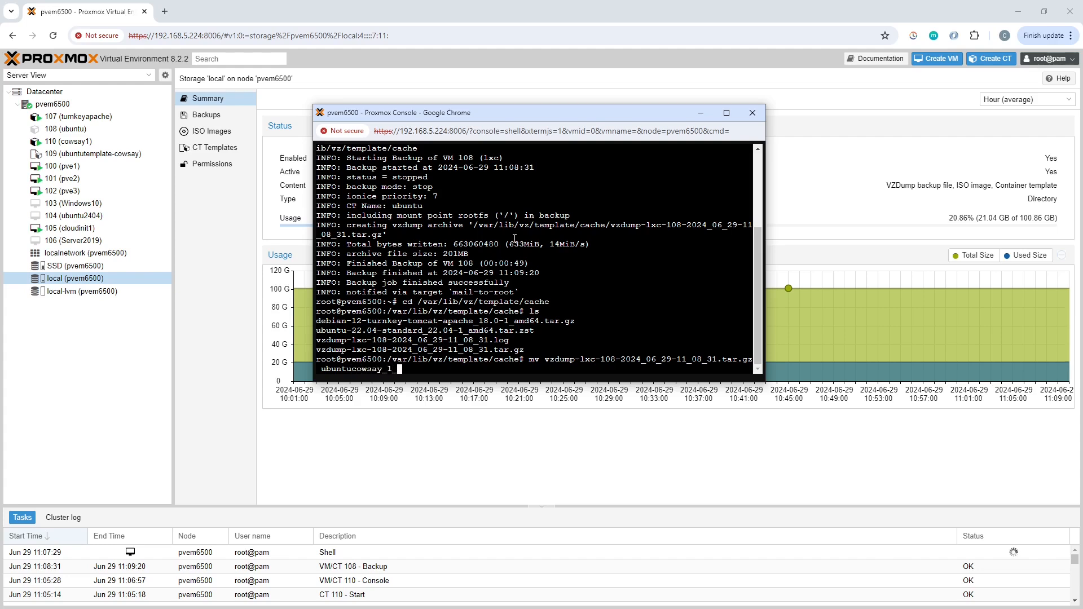
type("_0.tar.gz")
key("Return")
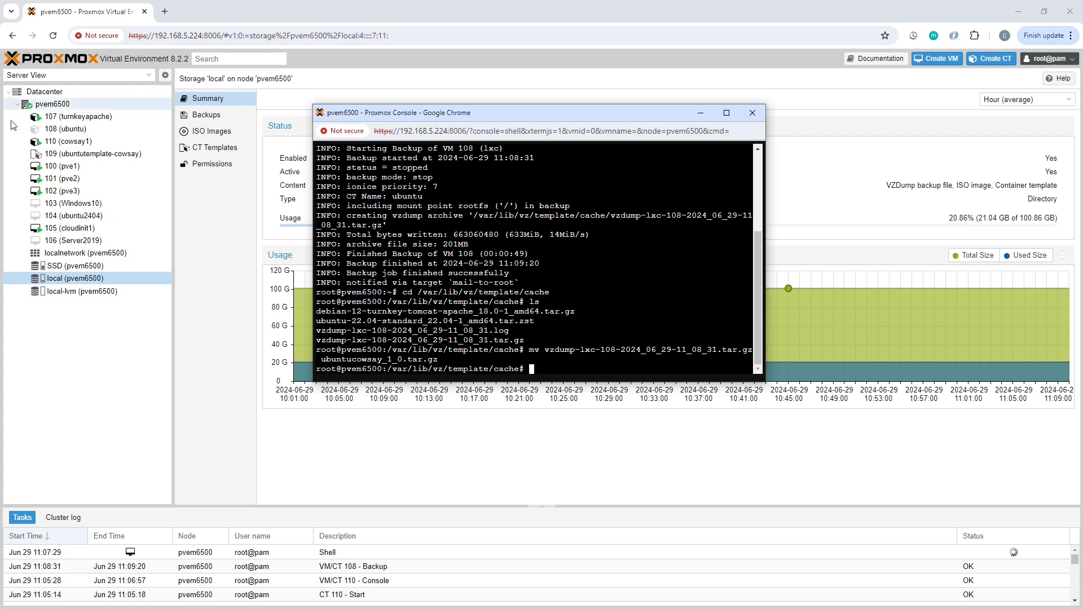
Check the local storage's container templates for ubuntucowsay_1_0.tar.gz.
left_click(211, 172)
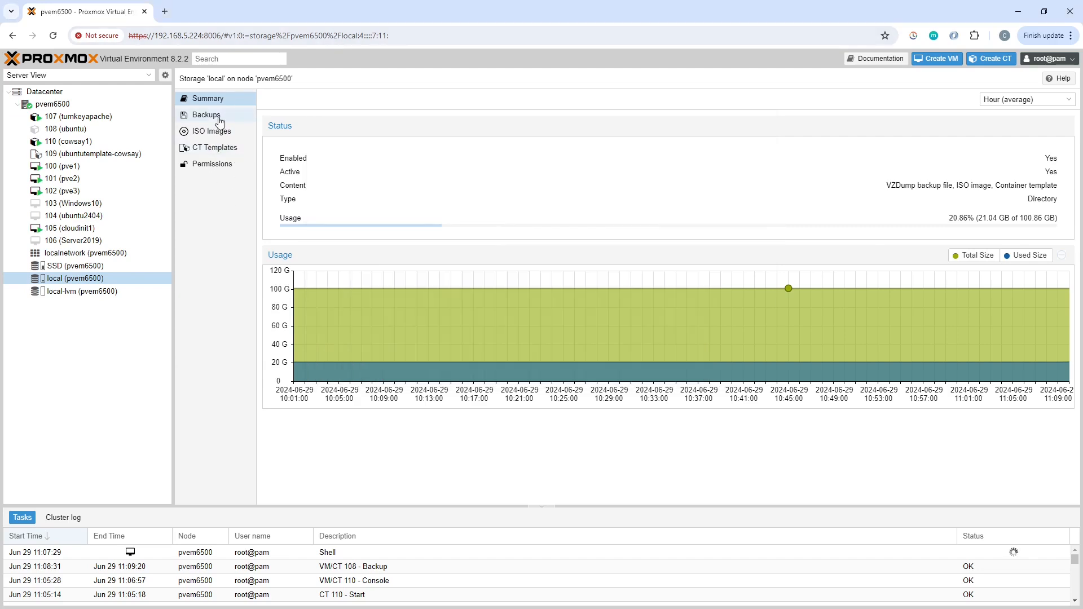
left_click(213, 150)
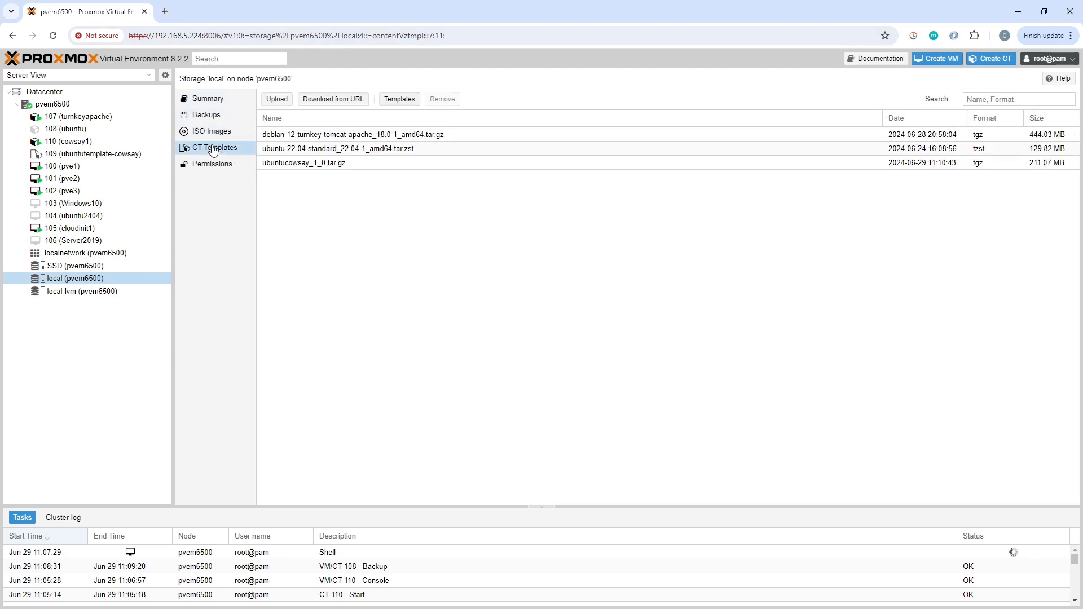
left_click(282, 164)
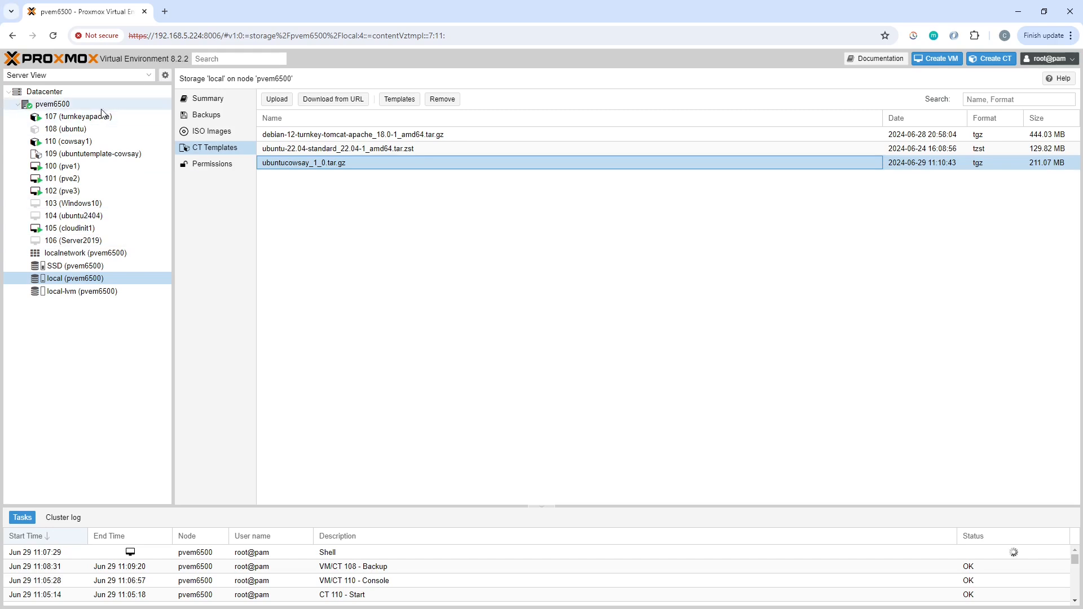
Begin creating a container on node pvem6500 with hostname cowsay2, entering and confirming the root password.
left_click(71, 105)
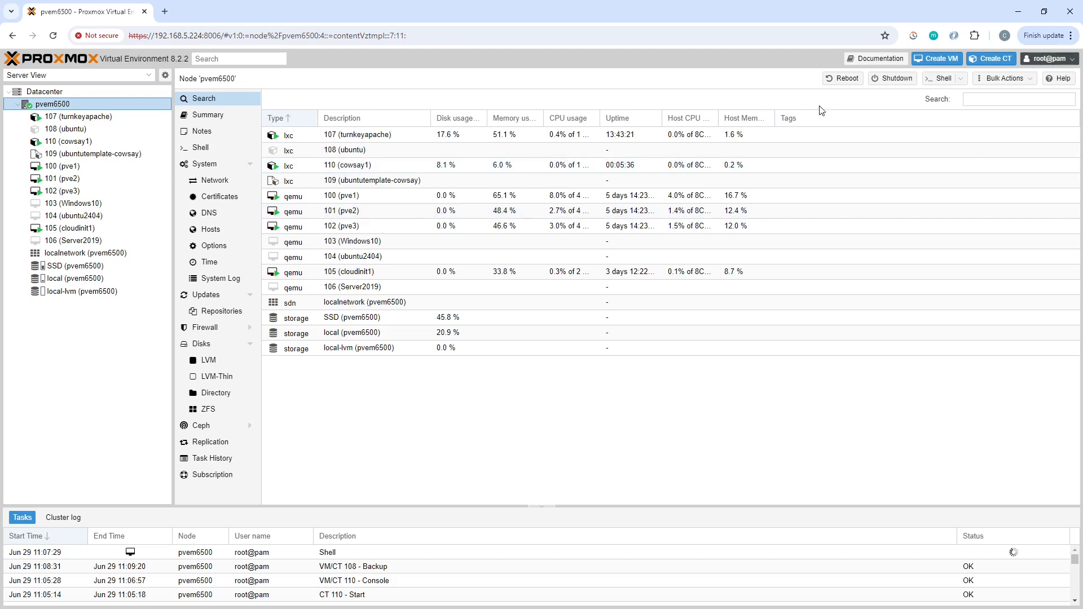
left_click(987, 59)
left_click(446, 261)
type("cowsay")
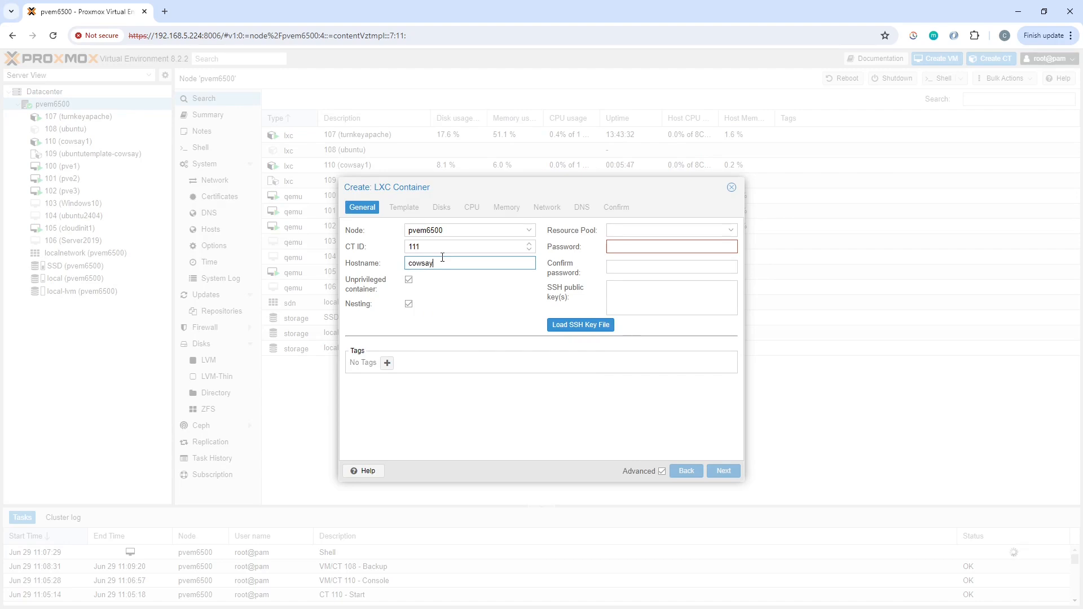
type("2")
left_click(623, 247)
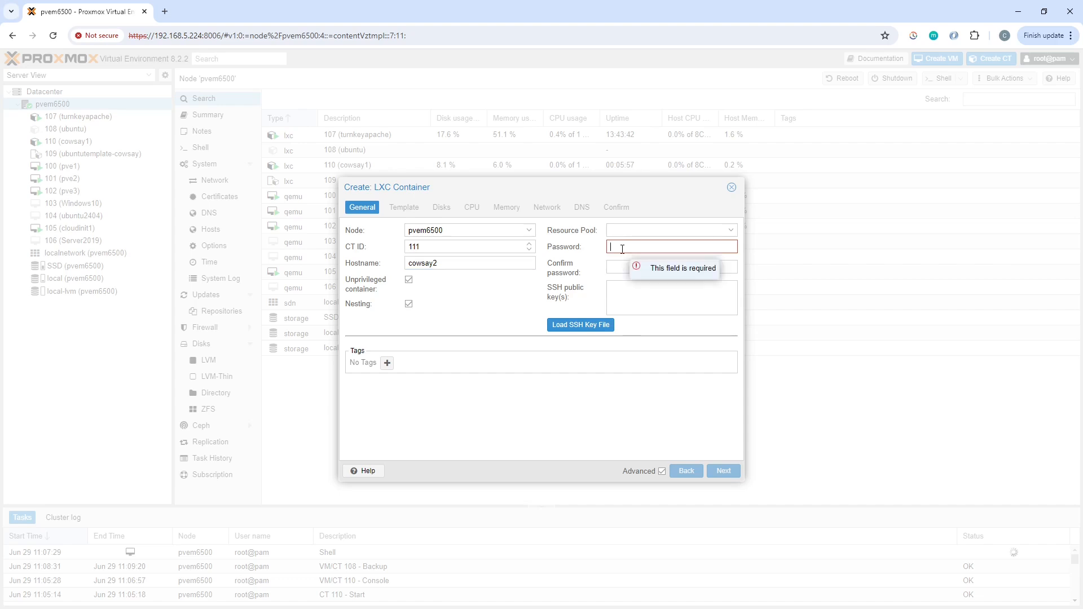
type("a•••••••••")
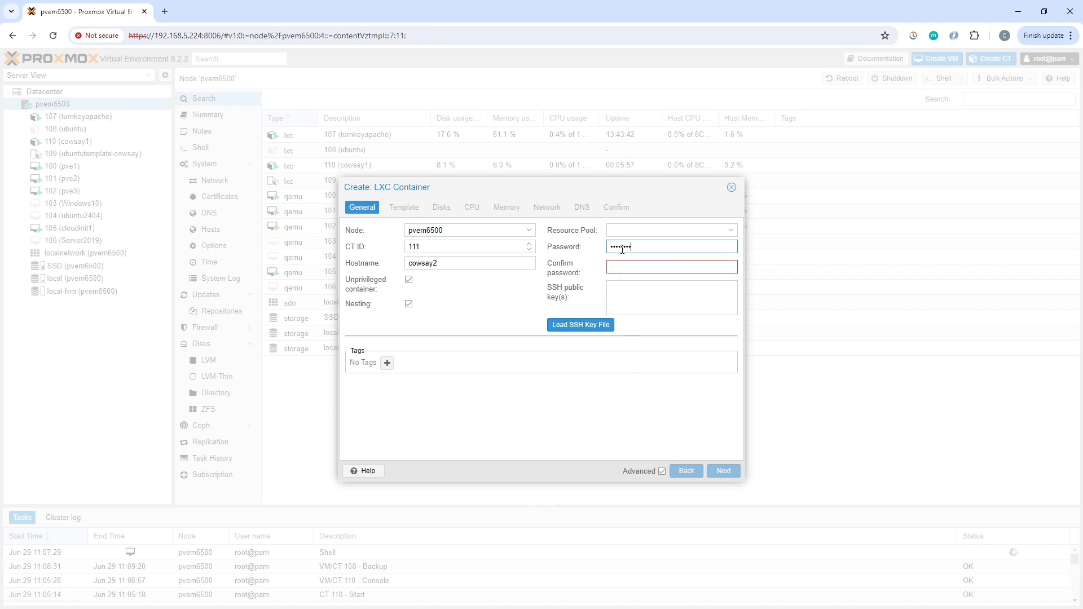
type("•")
key("Tab")
type("•••••••••••")
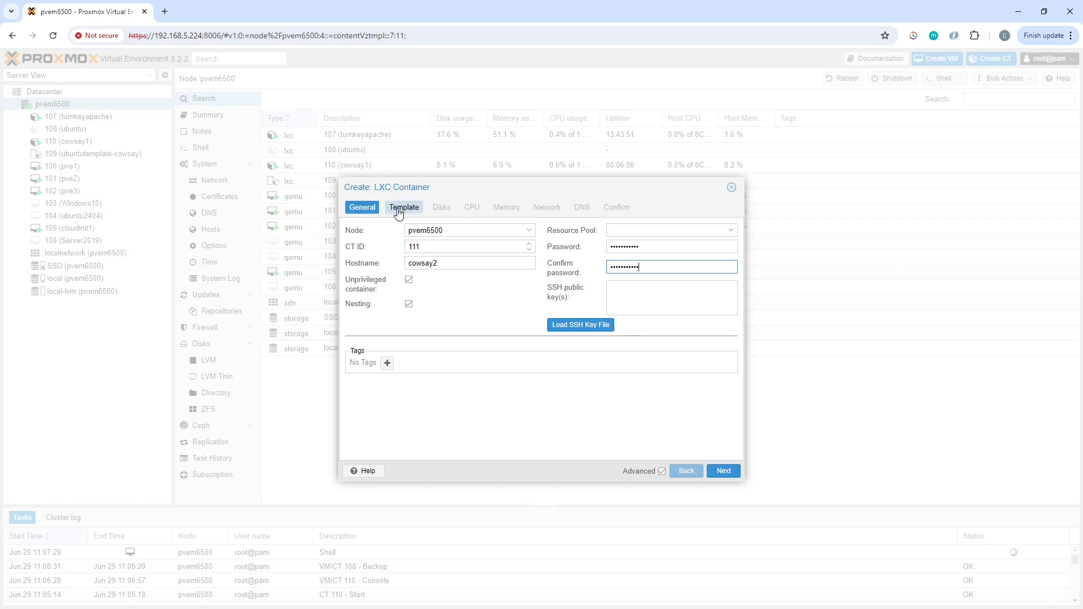
left_click(726, 472)
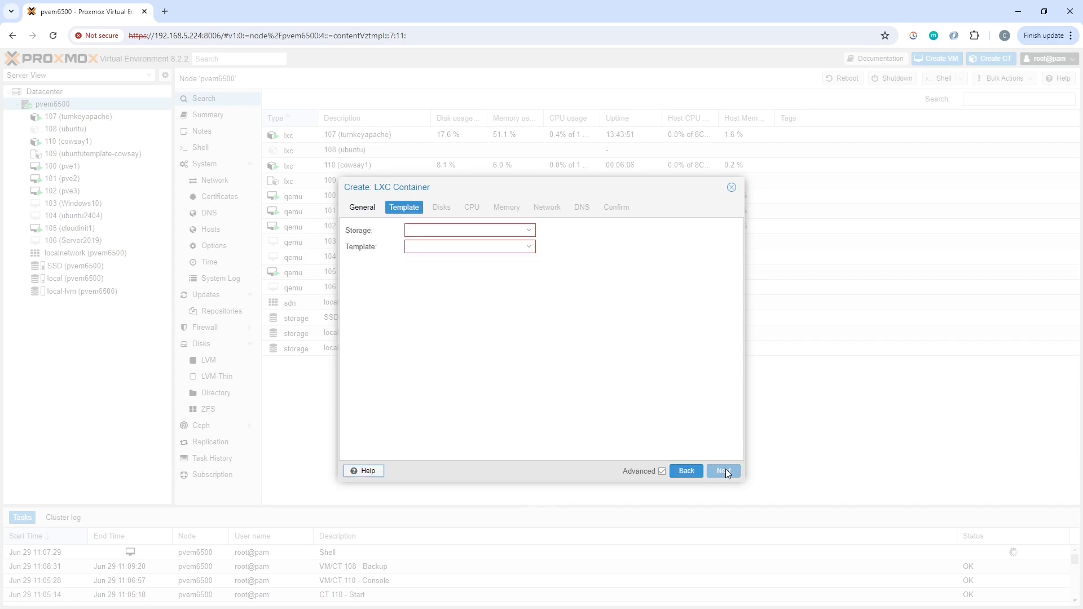
Choose ubuntucowsay_1_0.tar.gz from local storage as the template, and accept the default disk, CPU and memory settings.
left_click(530, 248)
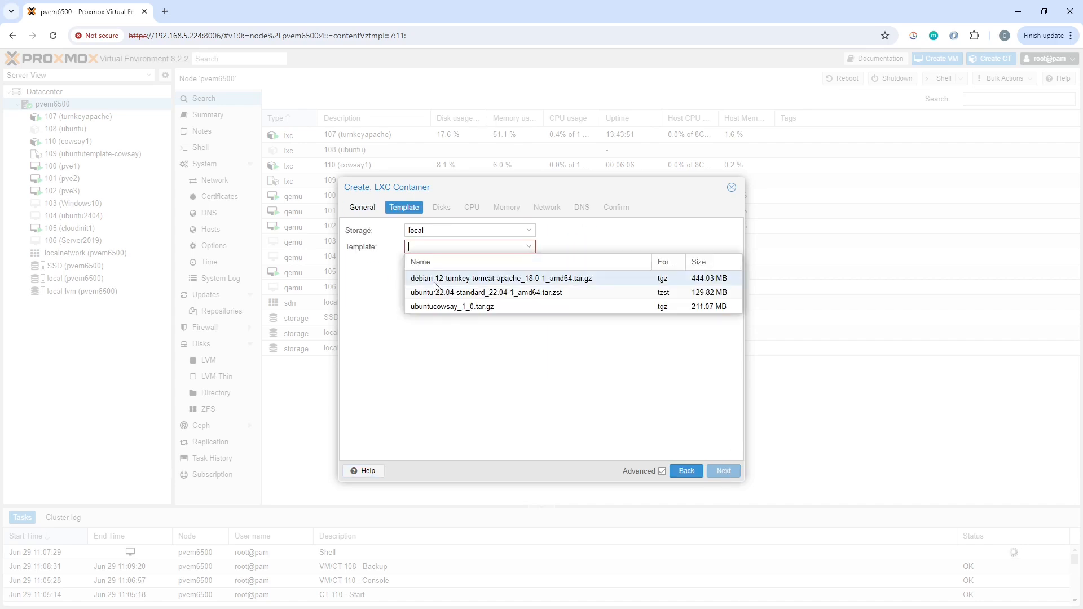
left_click(449, 309)
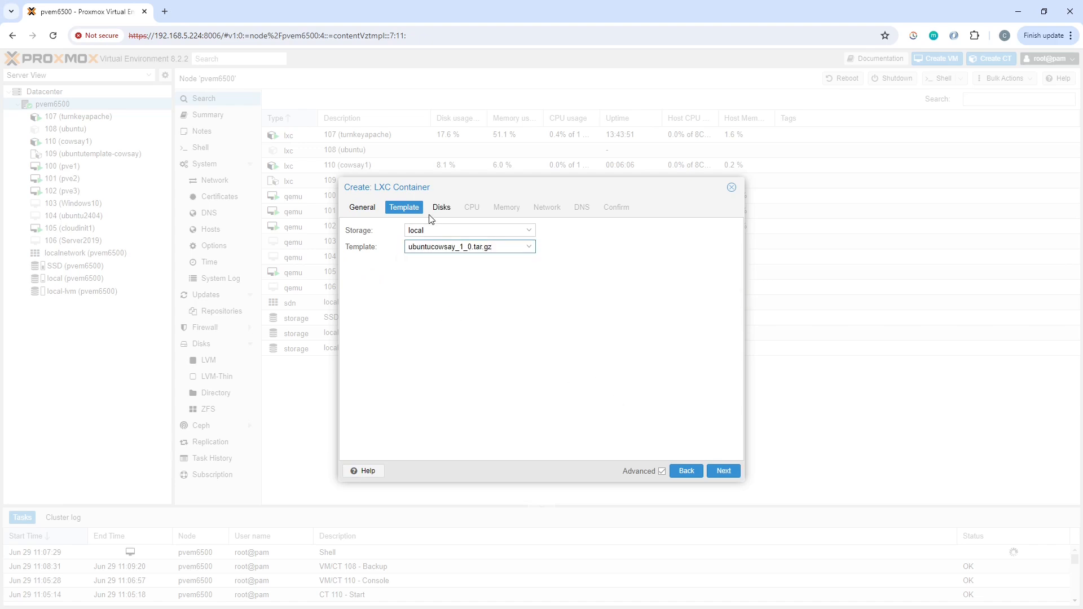
left_click(736, 474)
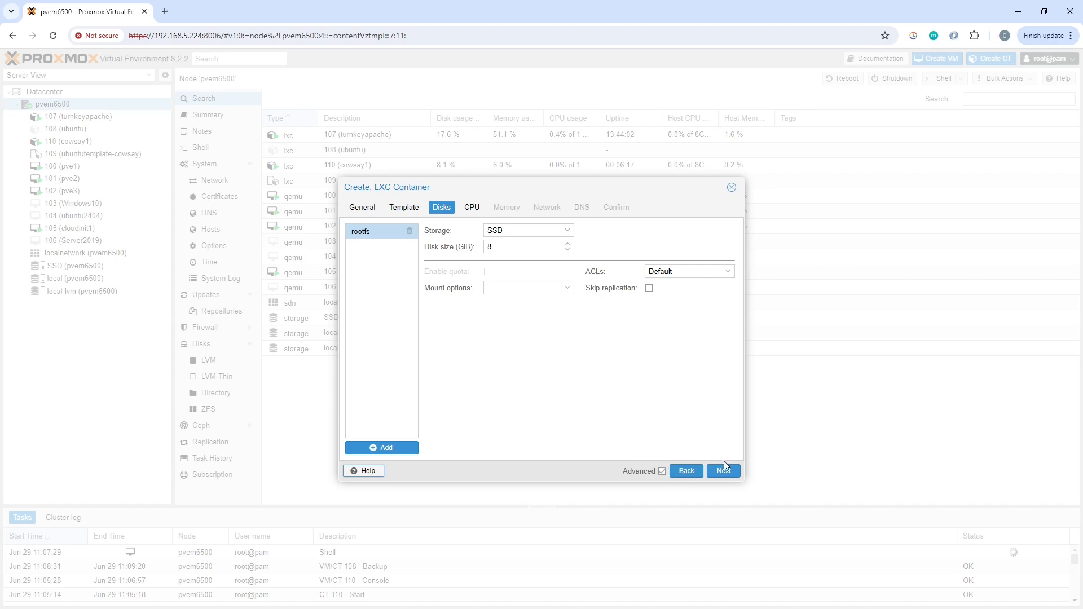
left_click(728, 474)
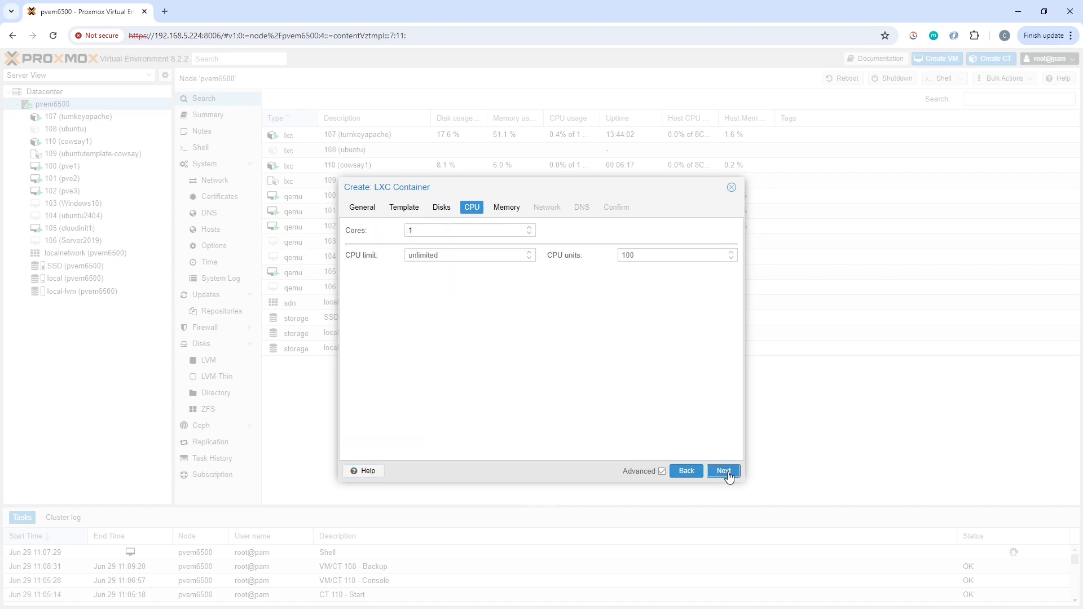
left_click(728, 474)
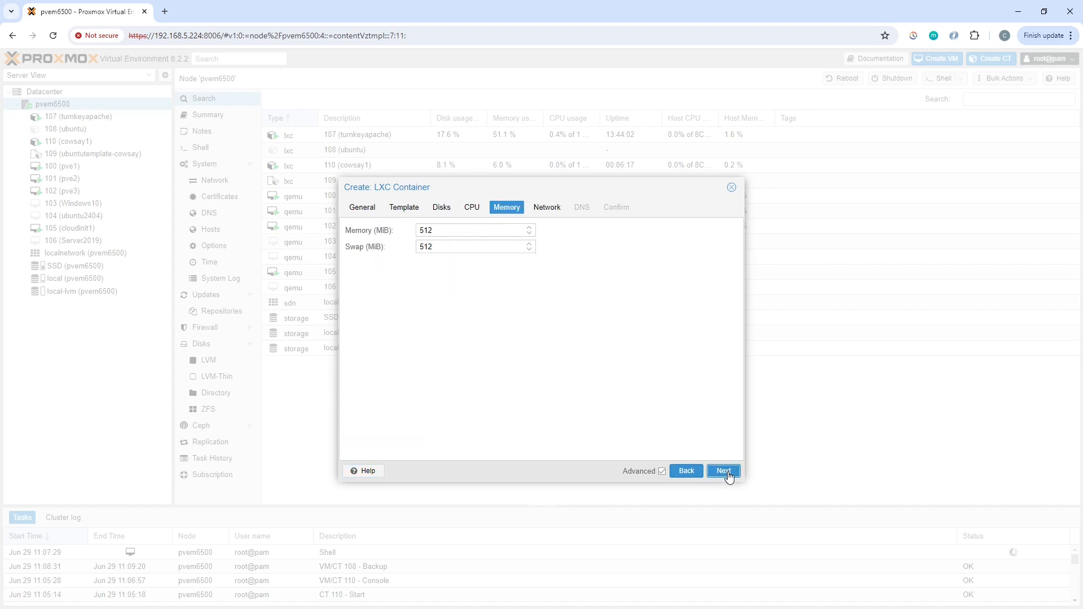
left_click(728, 474)
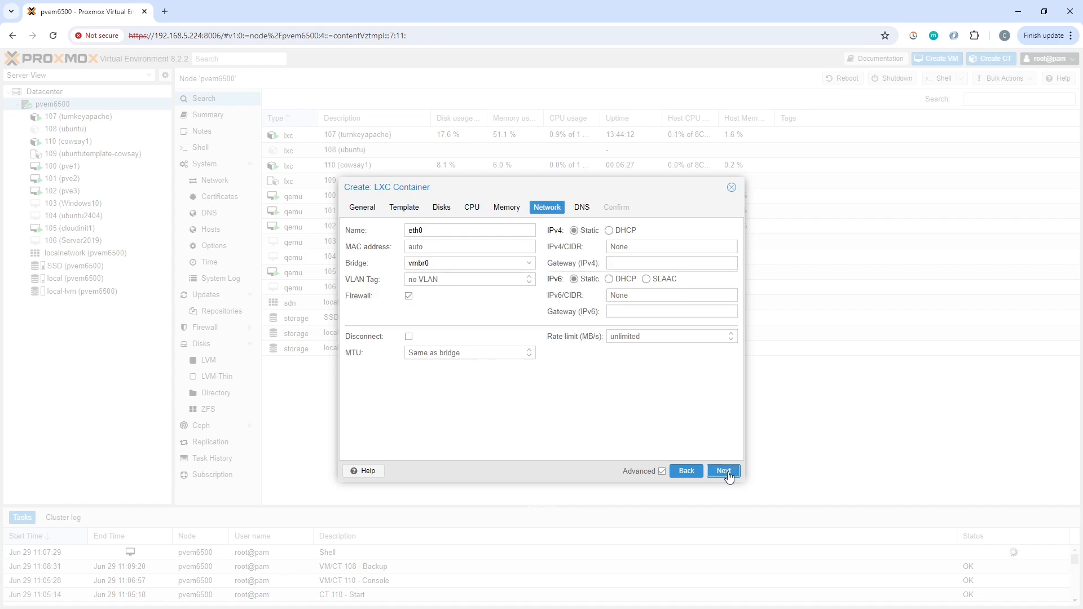
Set the container's IPv4 to DHCP, keep the host DNS settings, and create the container.
left_click(609, 232)
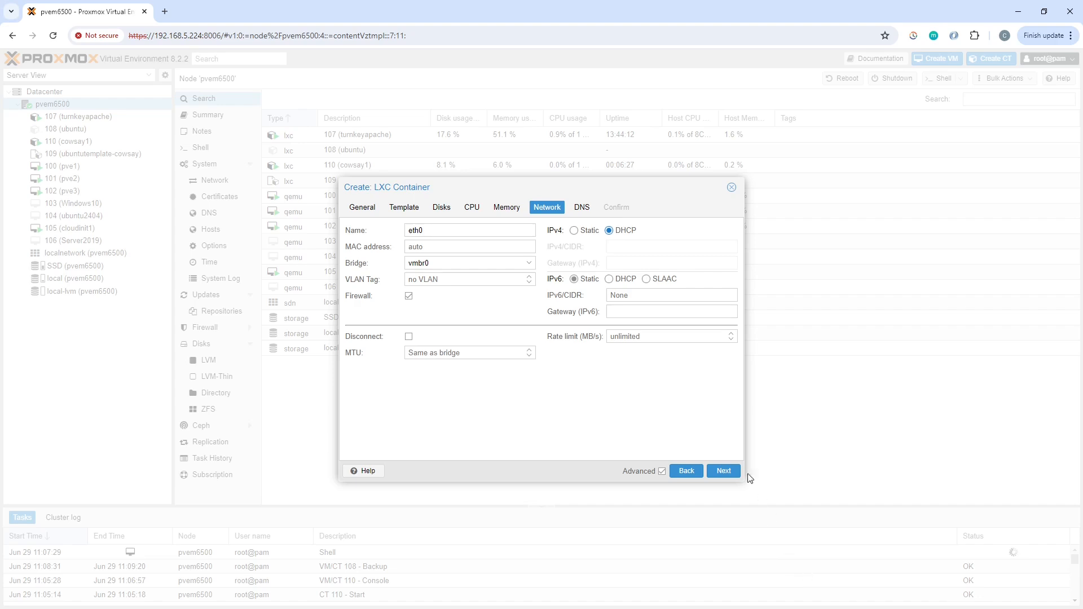
left_click(728, 474)
left_click(726, 473)
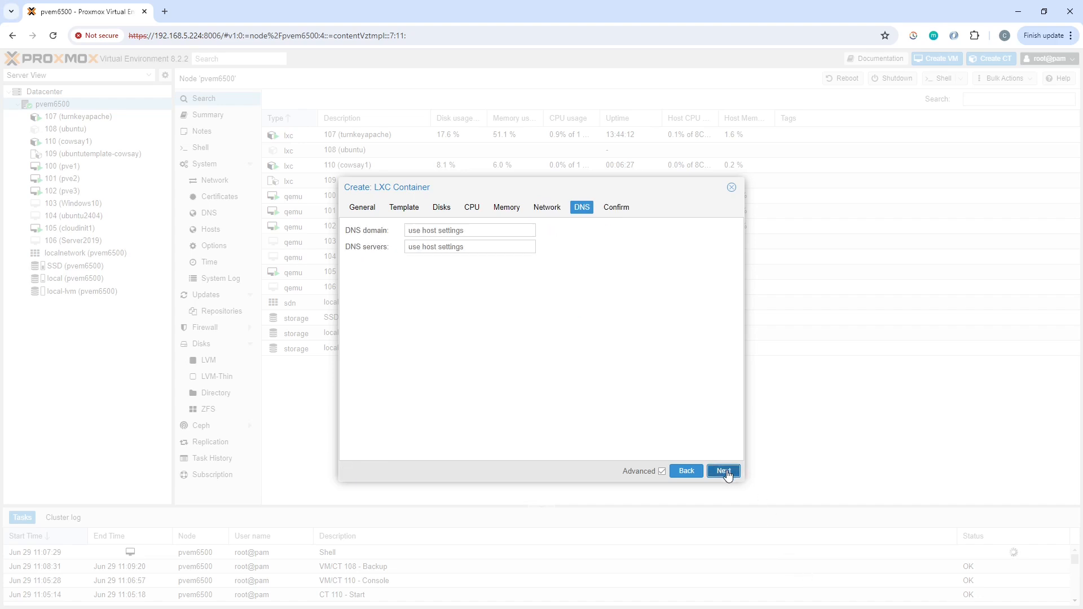
left_click(727, 472)
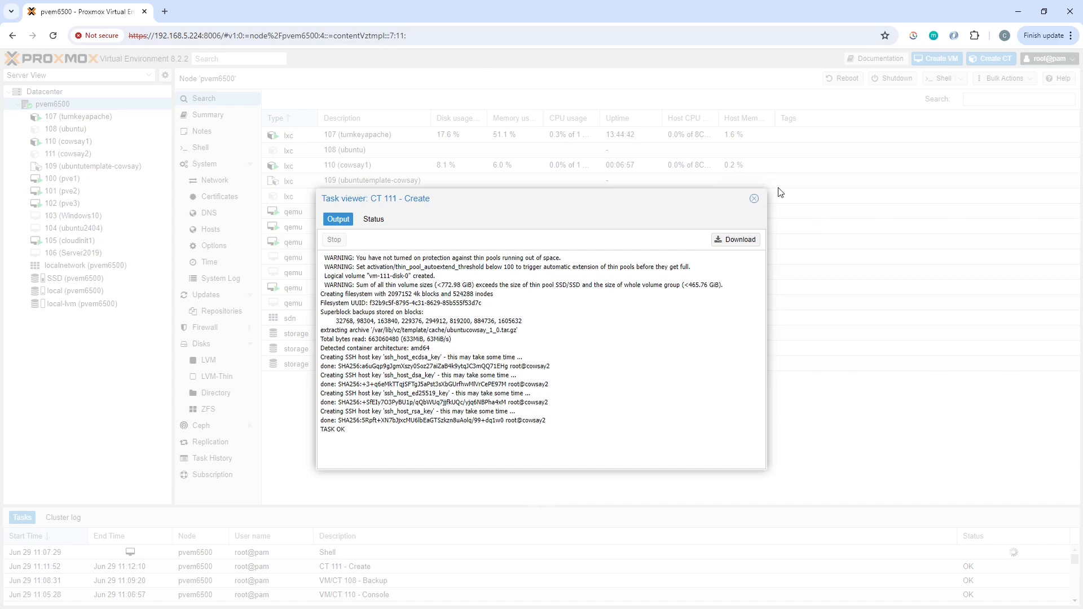
left_click(755, 203)
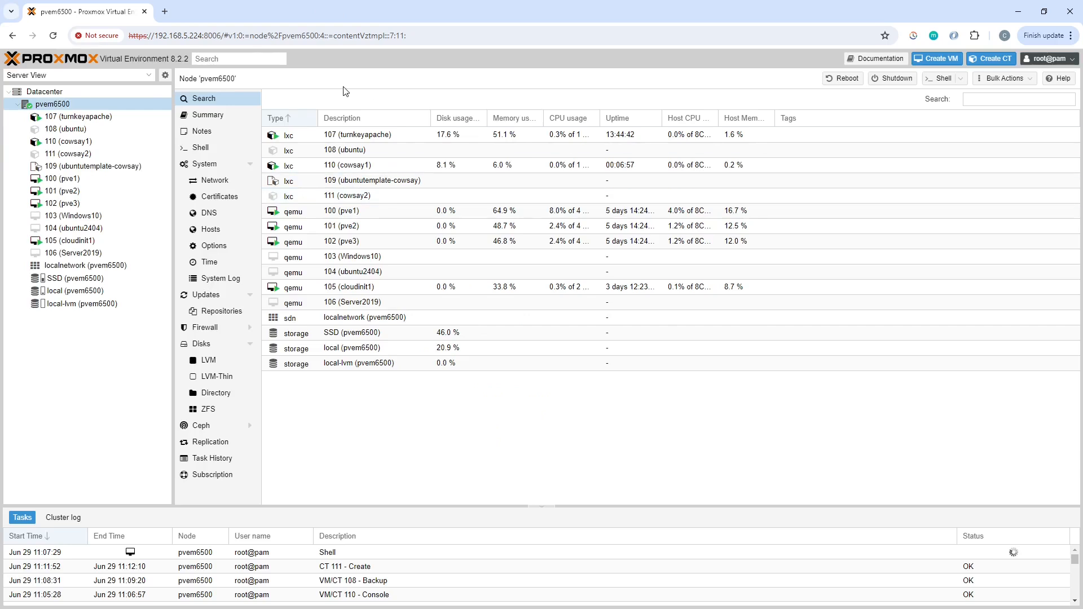
Start container cowsay2 and log in to its console as root with the account password.
left_click(85, 155)
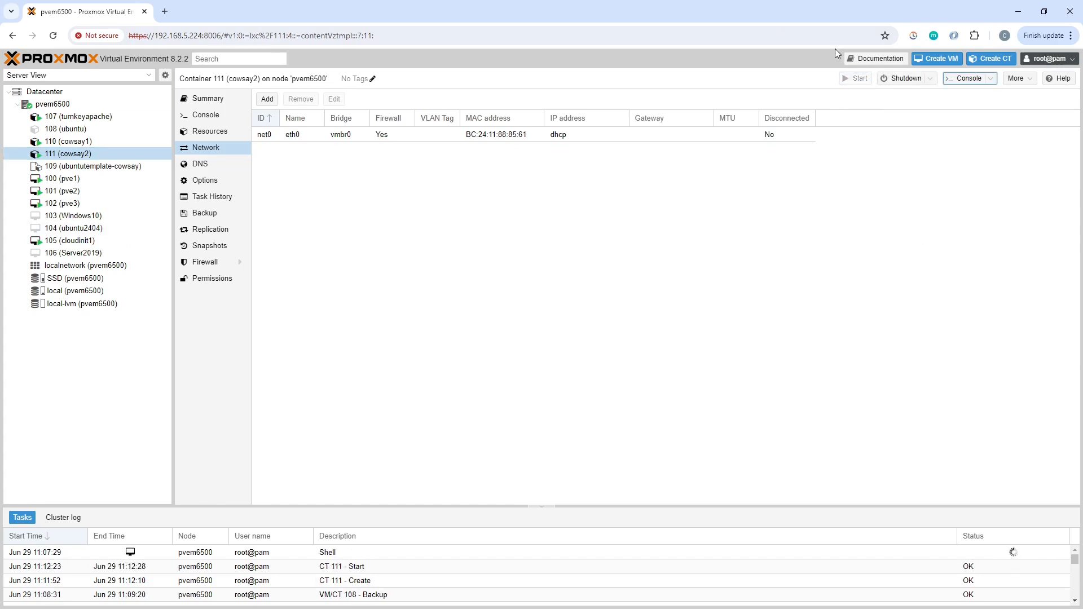
left_click(966, 80)
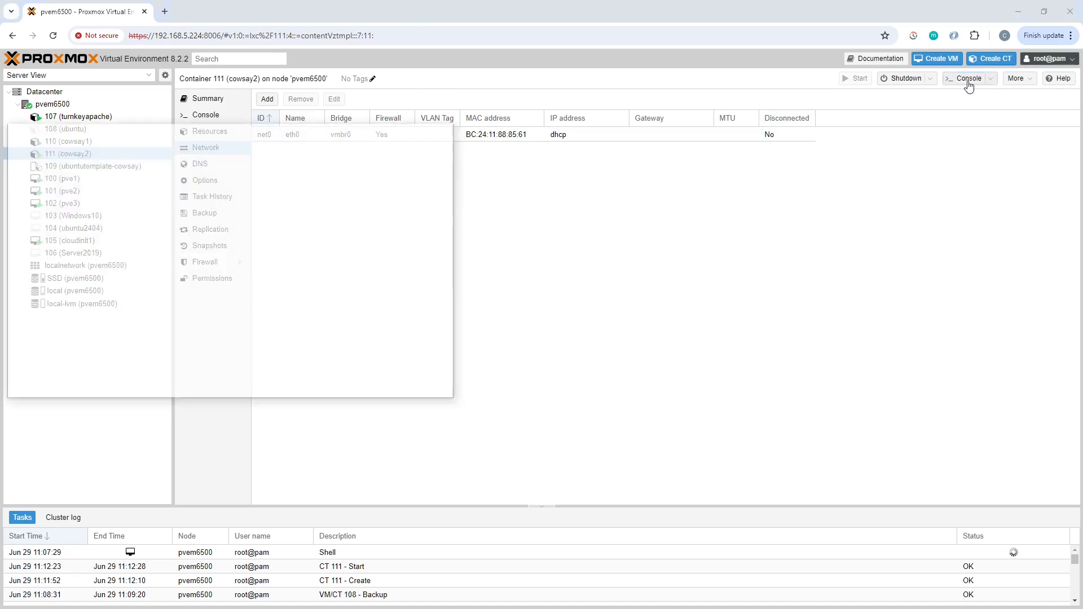
left_click_drag(167, 135, 474, 145)
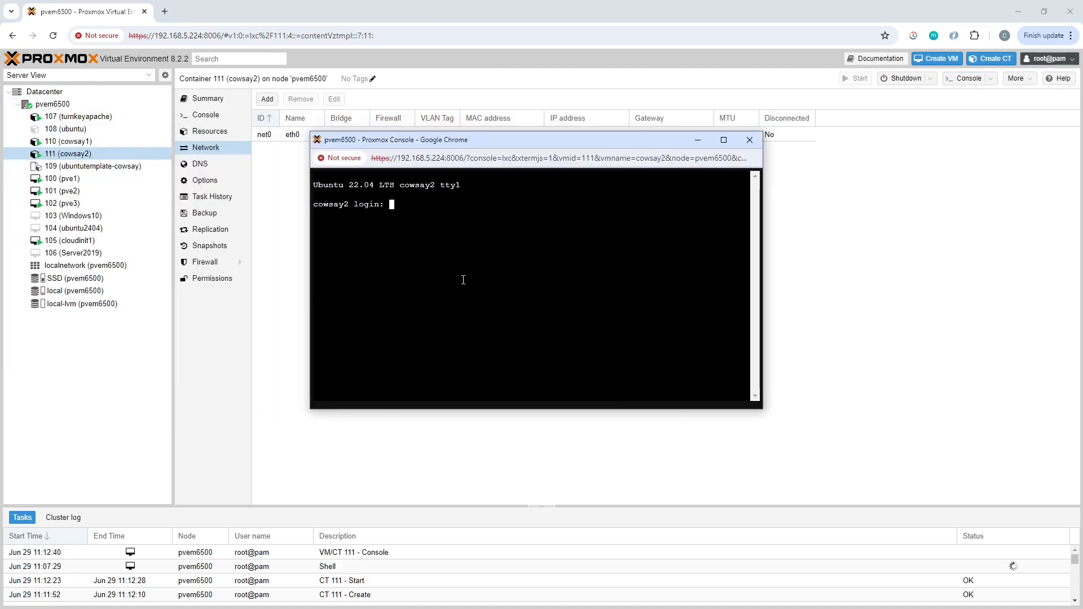
type("root")
key("Return")
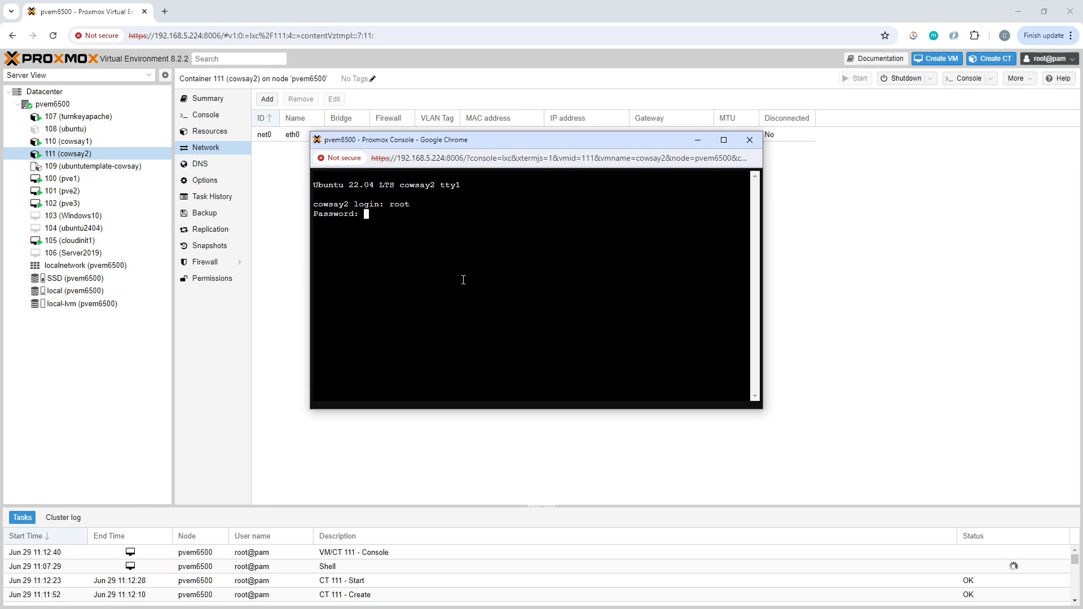
key("Return")
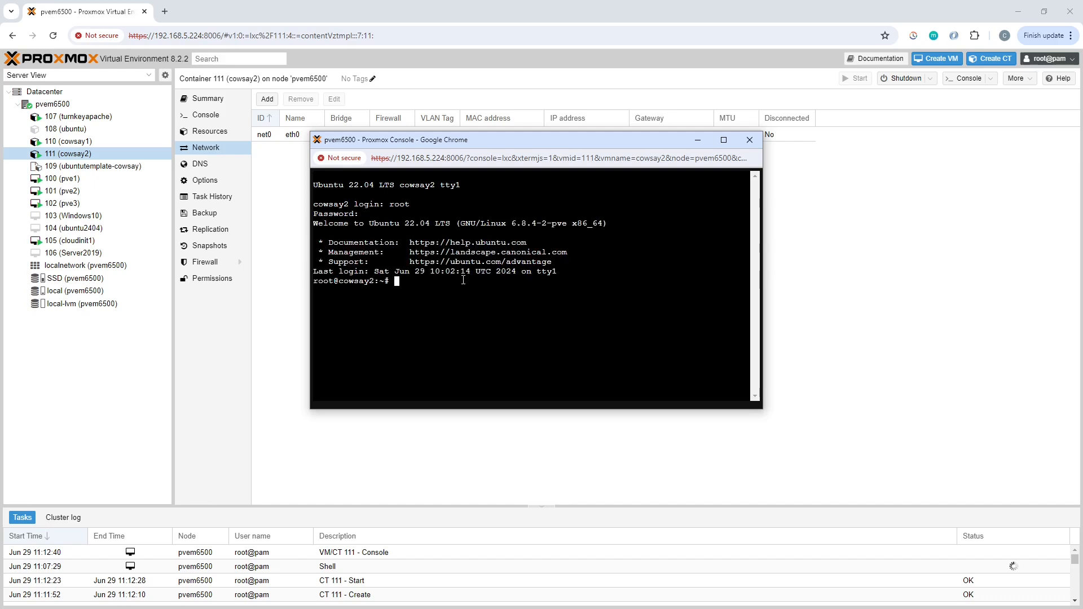
List the home directory's files in the cowsay2 console and view testfile.txt with less.
type("ls")
key("Return")
type("less testfile.txt")
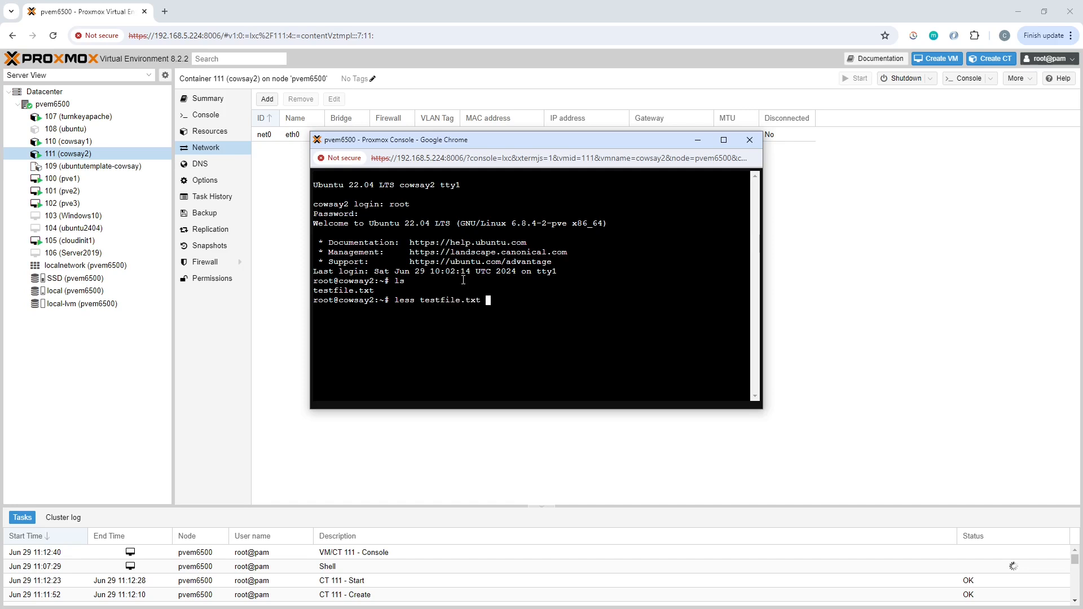
key("Return")
key("q")
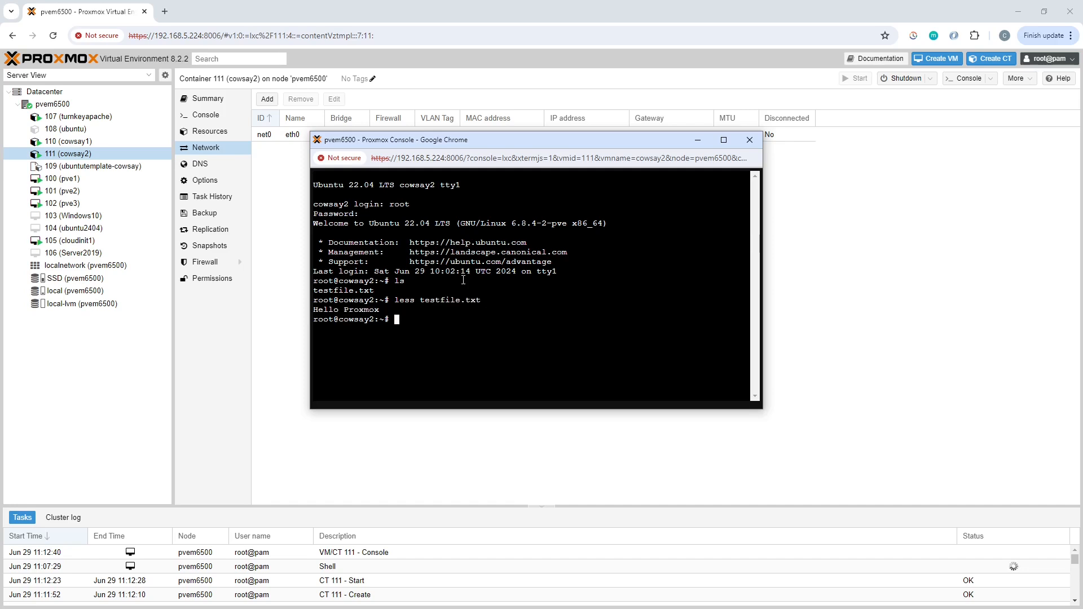
Run cowsay "job done" in the cowsay2 console, and close the console window.
type("cowsay \"job done\"")
key("Return")
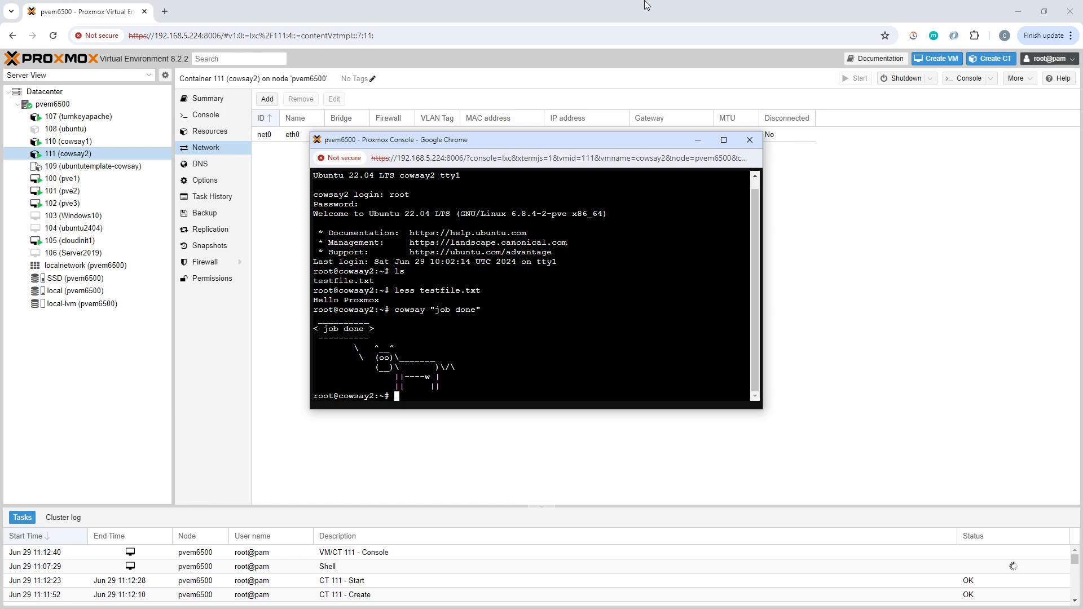
left_click(750, 141)
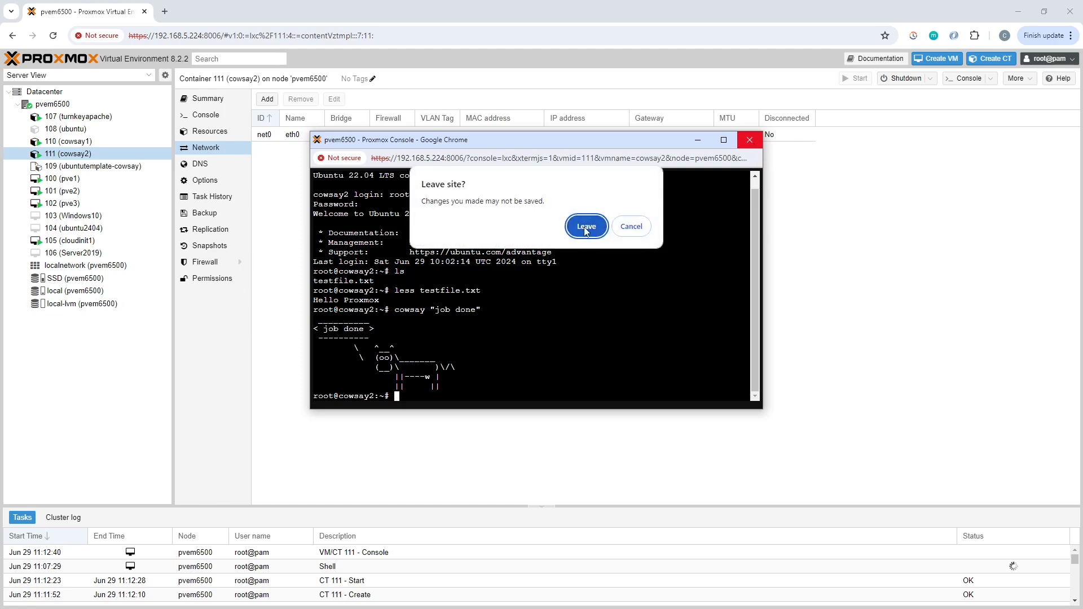
left_click(586, 228)
Review the local storage's container templates and select ubuntucowsay_1_0.tar.gz.
left_click(94, 292)
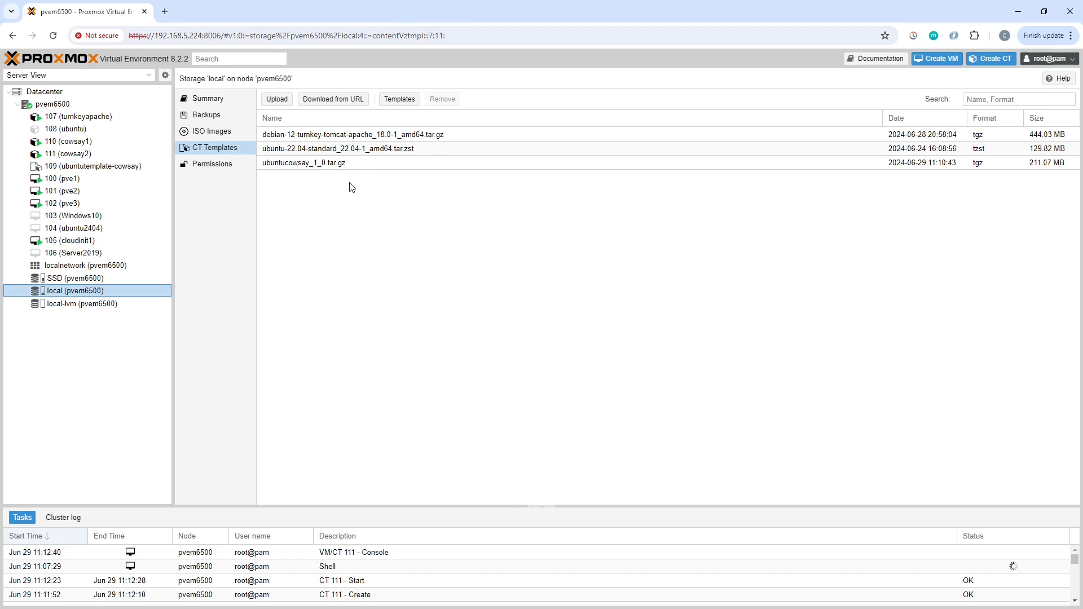
left_click(326, 163)
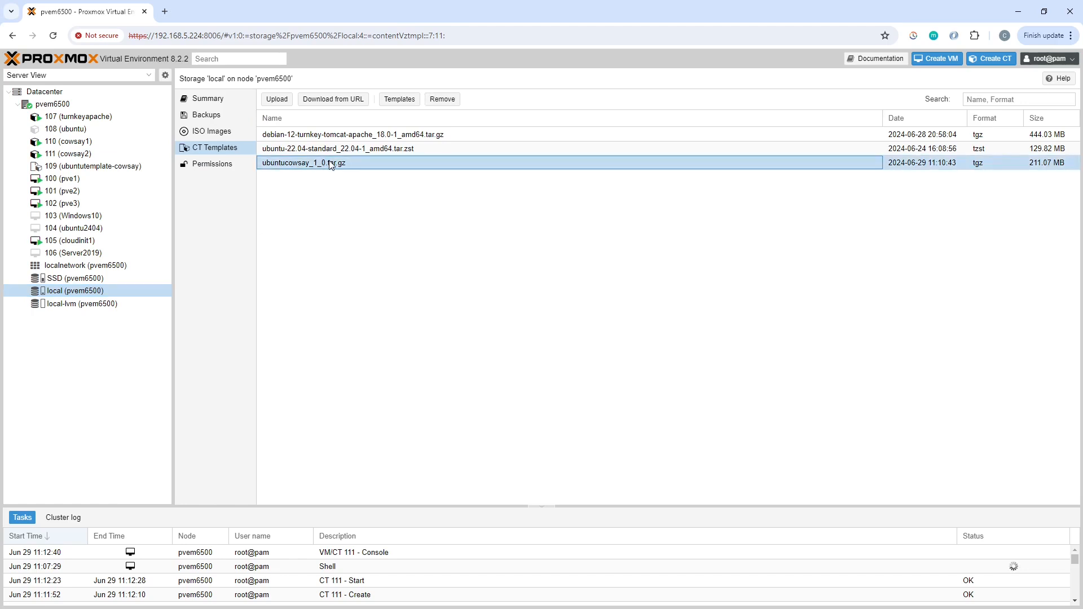